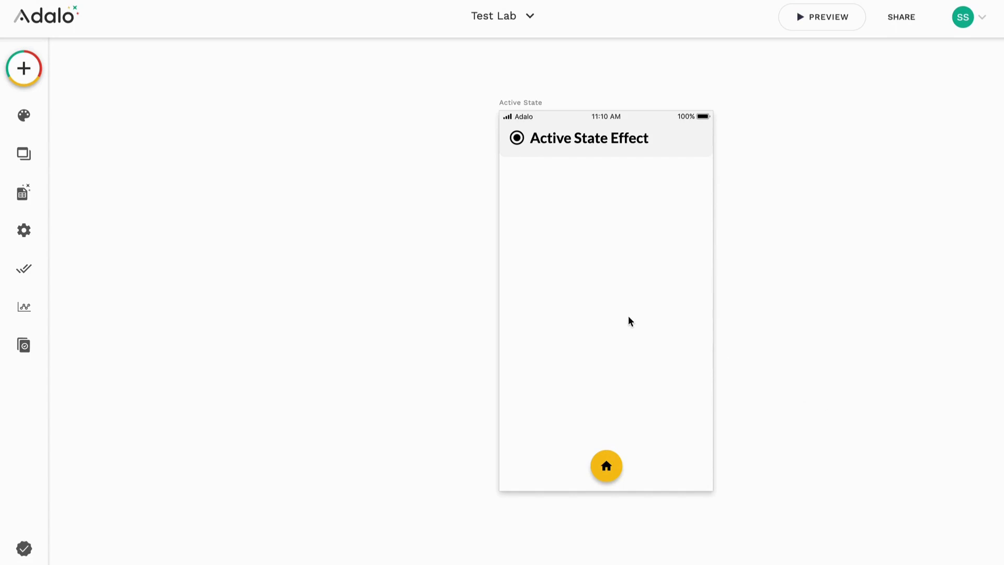
- Place a rectangle below the header, narrow it to about 261 wide, and center it on the screen
left_click_drag(627, 262, 609, 204)
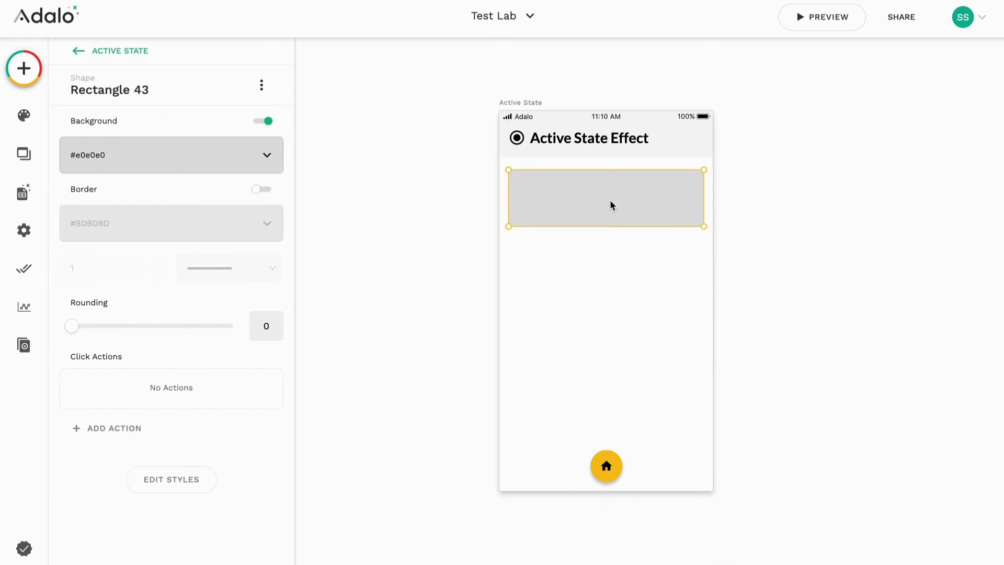
left_click_drag(704, 227, 657, 224)
left_click_drag(601, 206, 627, 201)
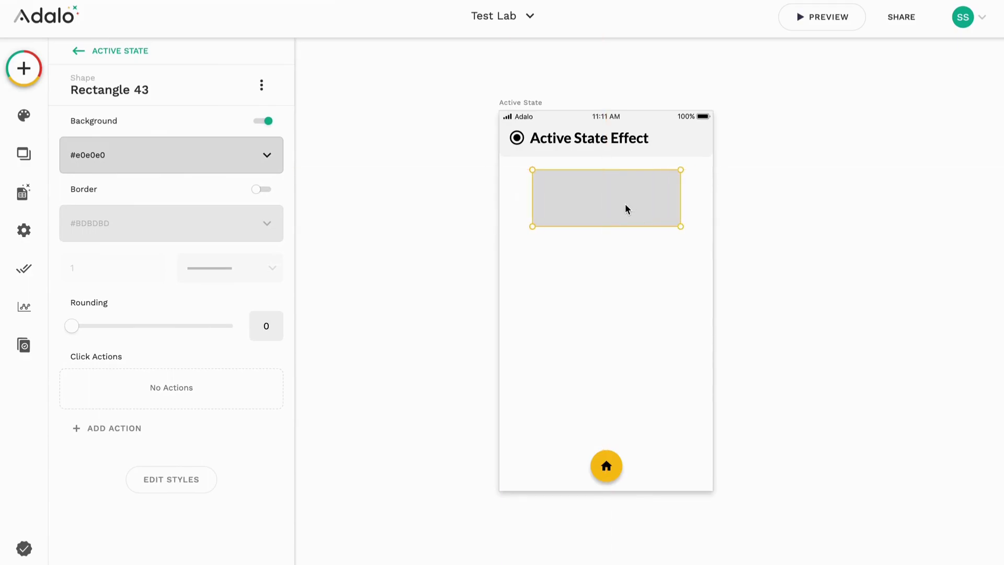
scroll(626, 203, "up", 3)
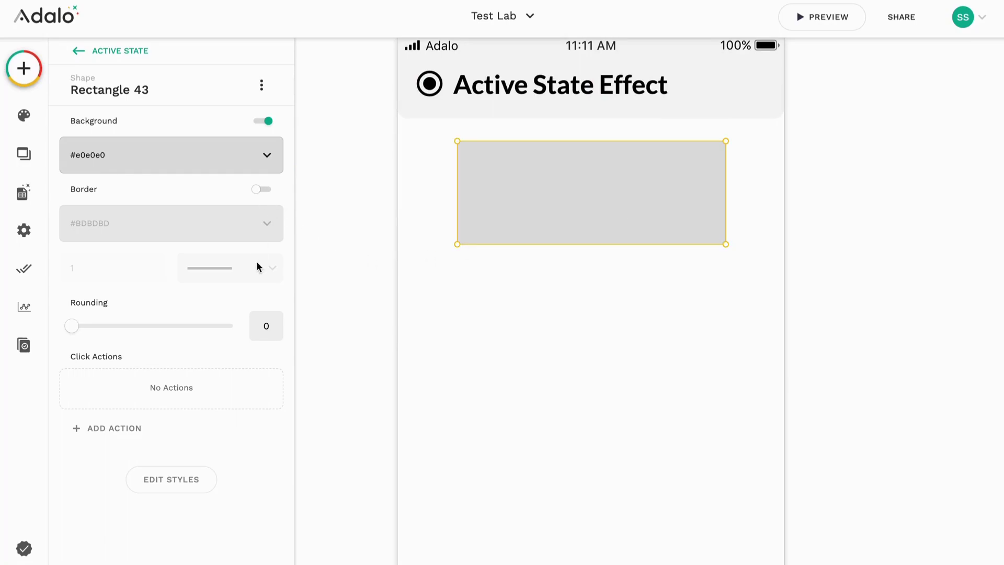
- Change the rectangle's background to the primary green at 10% opacity
left_click(252, 172)
left_click(146, 375)
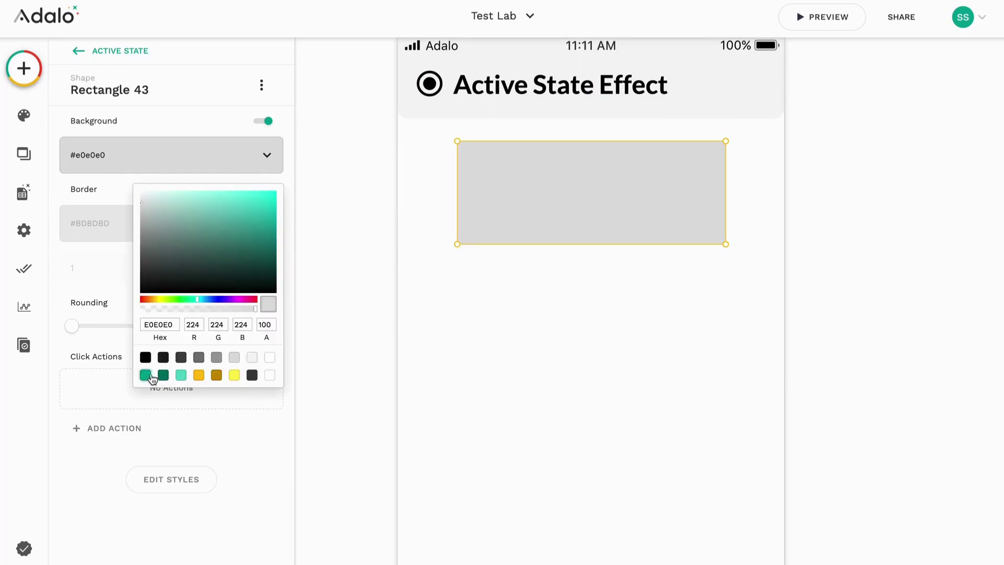
double_click(269, 324)
type("10")
key("Return")
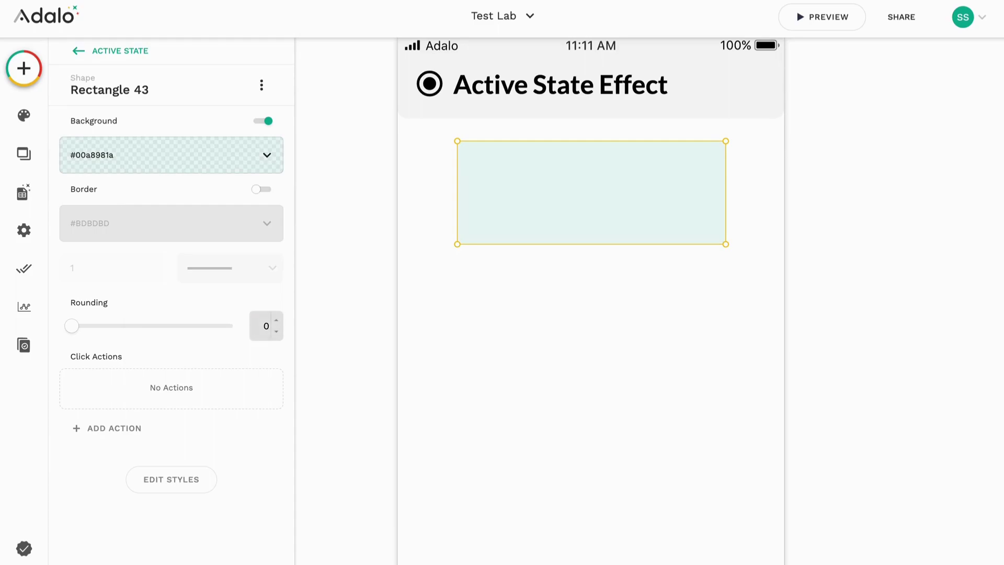
- Set the rectangle's corner rounding to 10 and its height to 50
double_click(262, 324)
type("10")
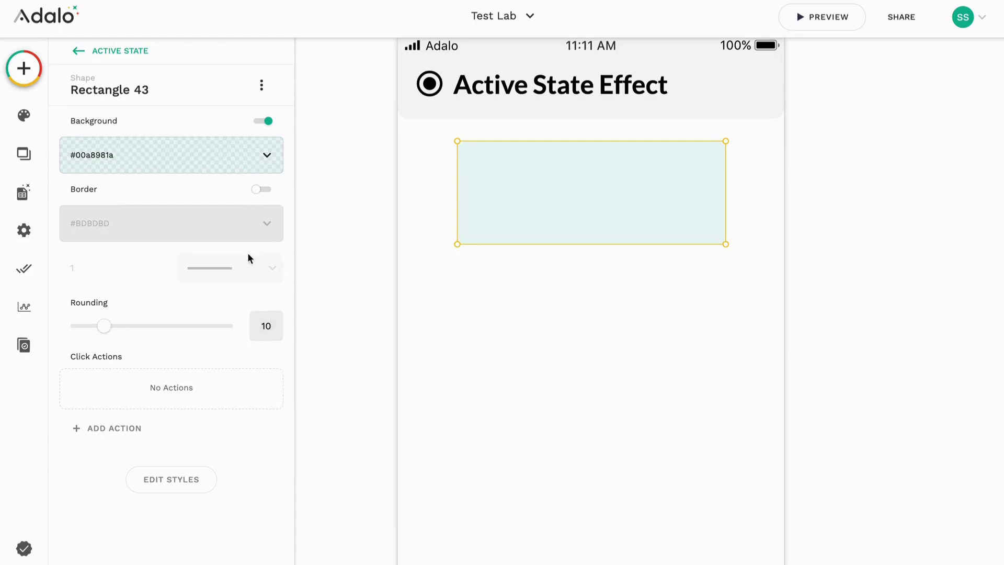
left_click(184, 477)
double_click(236, 448)
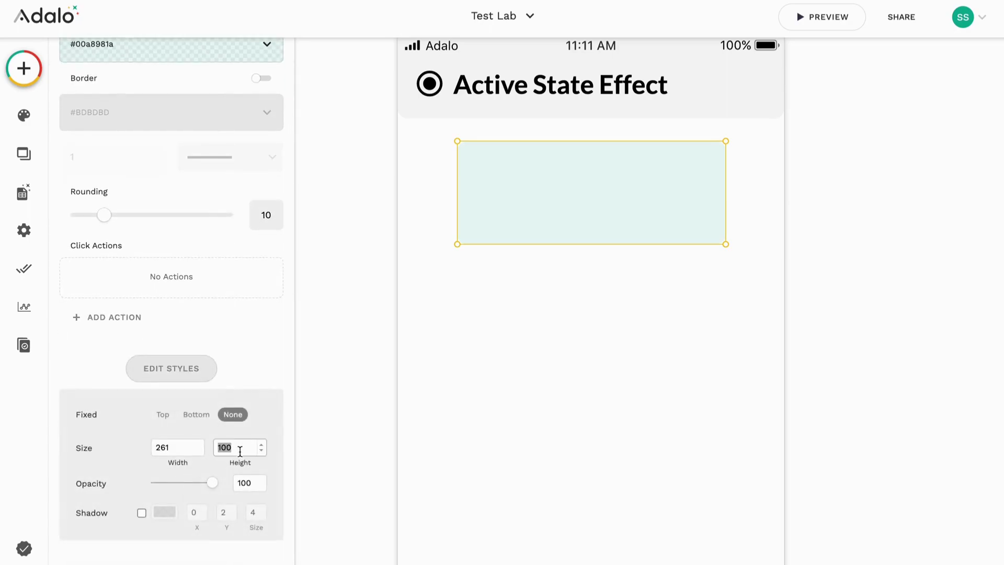
type("50")
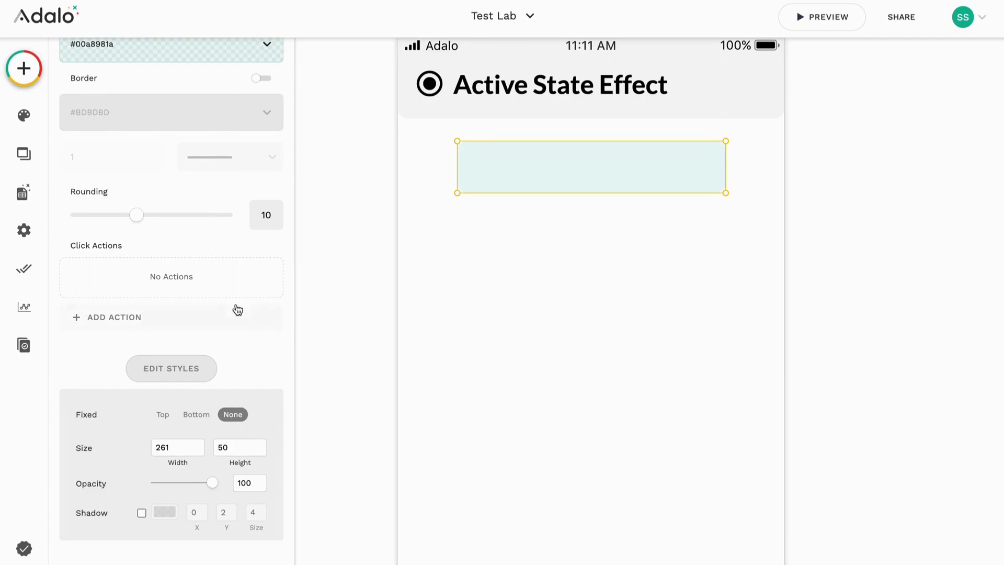
- Raise the rectangle's rounding to 25 and enable its border in the primary green
left_click_drag(138, 215, 299, 211)
scroll(257, 120, "up", 1)
left_click(263, 118)
left_click(264, 151)
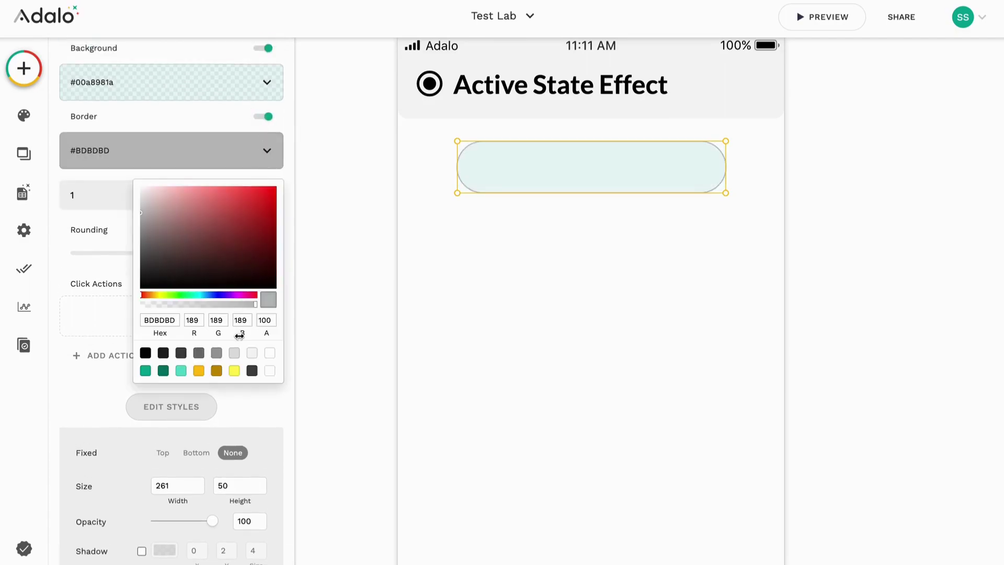
left_click(145, 370)
left_click(609, 306)
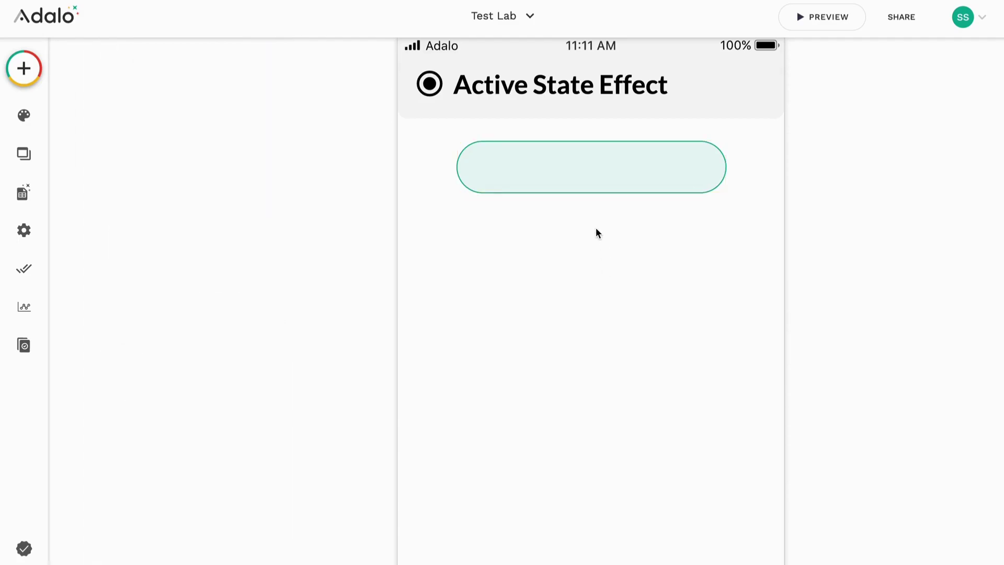
- Place a text component over the pill shape and narrow it symmetrically to fit inside
left_click(598, 167)
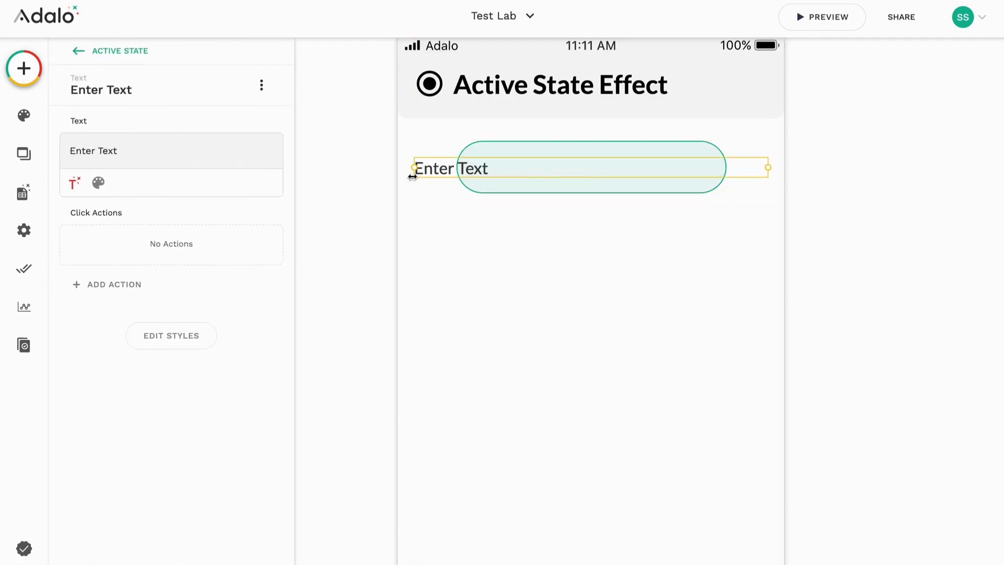
left_click_drag(413, 168, 497, 168)
left_click(192, 150)
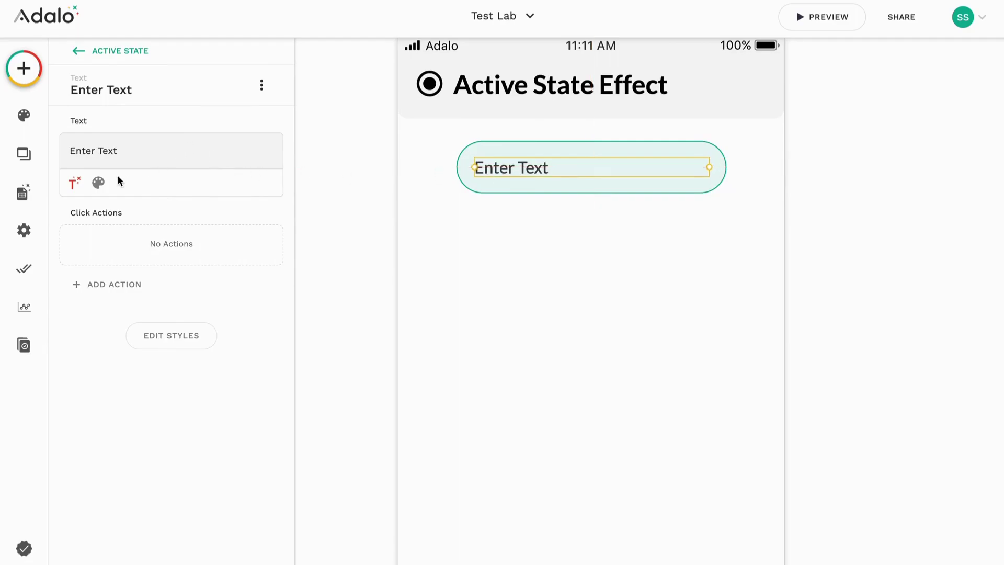
- Center-align the pill's text and color it primary green
left_click(98, 181)
left_click(218, 183)
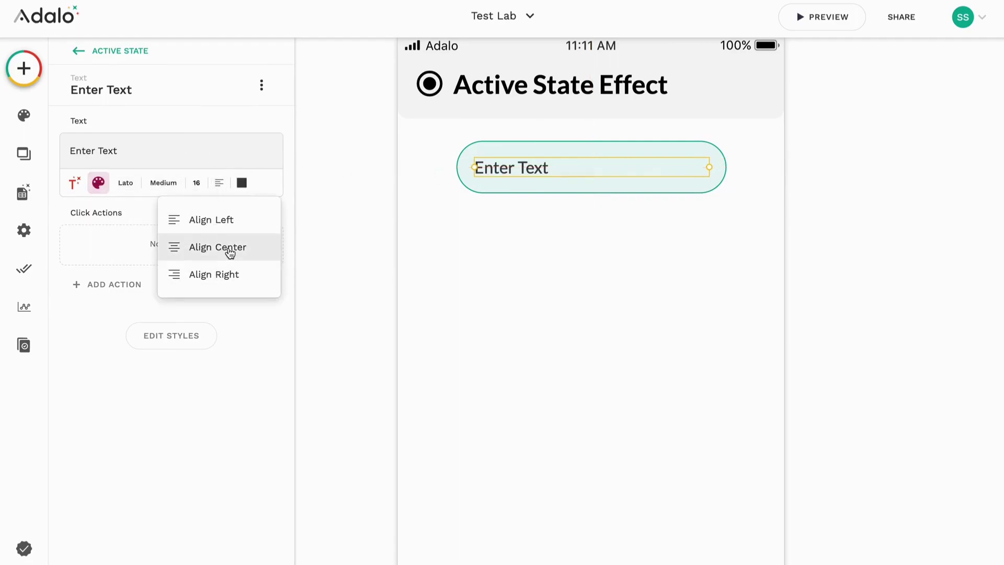
left_click(230, 252)
left_click(241, 183)
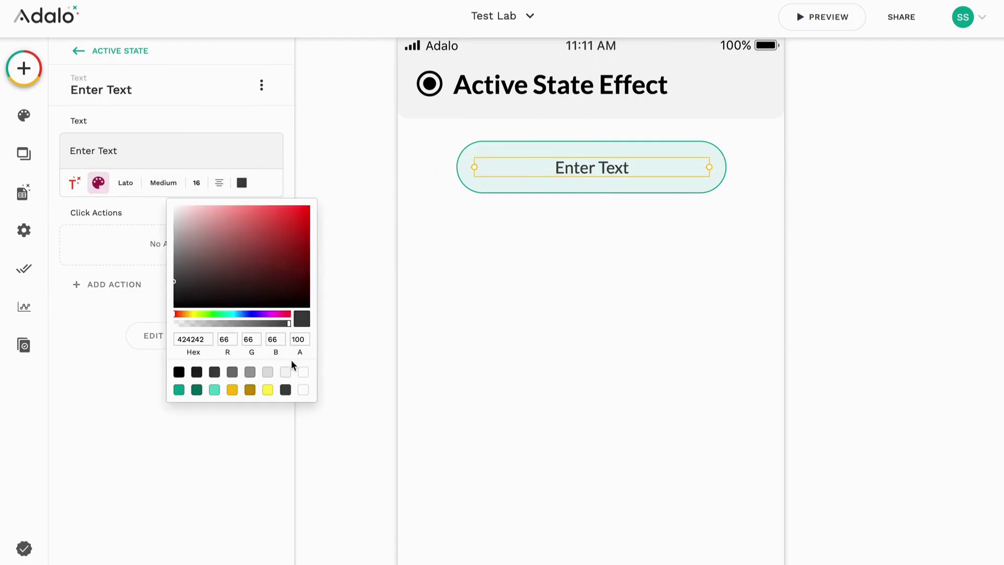
left_click(179, 389)
left_click(504, 264)
- Group the pill shape with its text and place a duplicate of the group directly below the original
left_click_drag(626, 227, 411, 141)
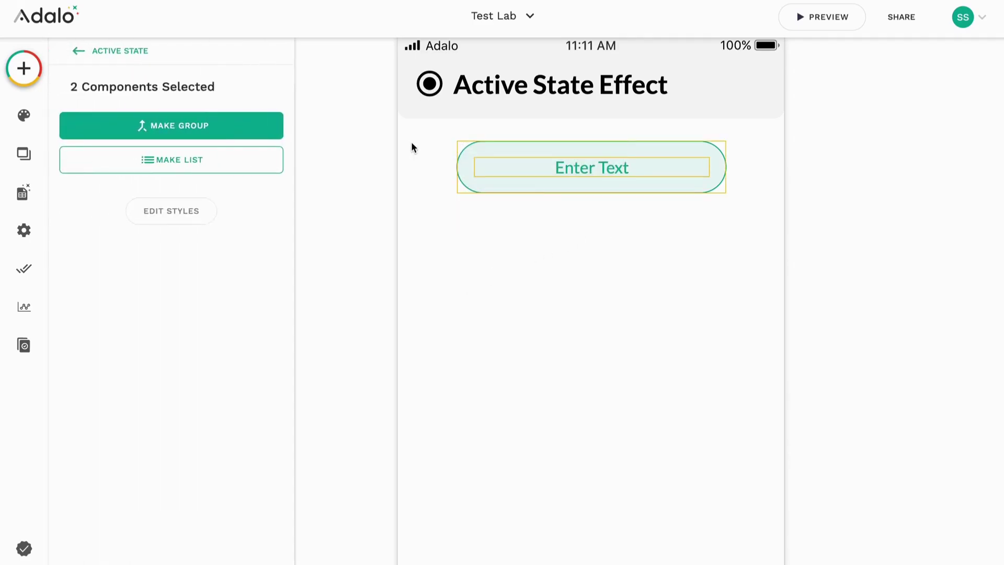
left_click(259, 128)
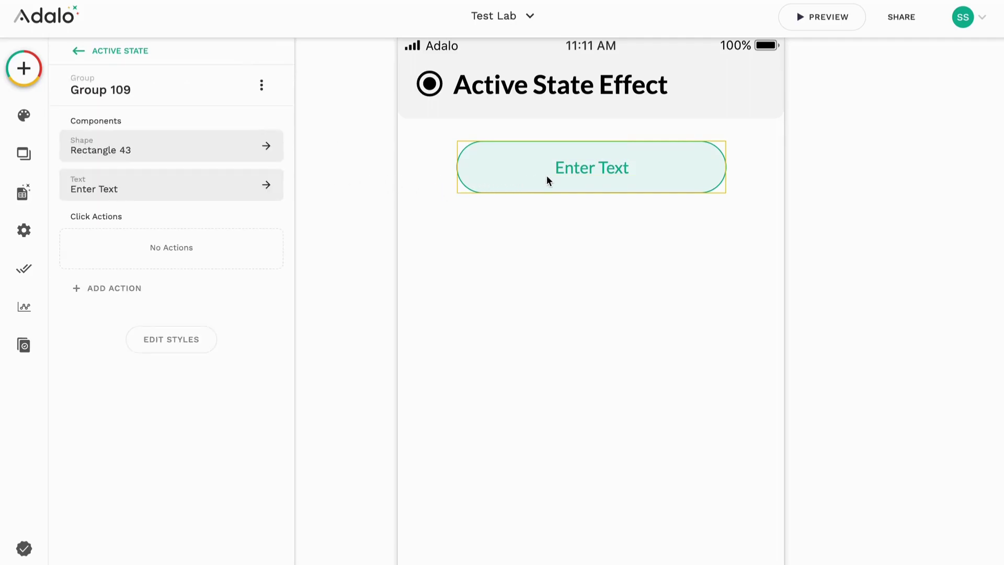
key("ctrl+d")
left_click_drag(547, 180, 547, 228)
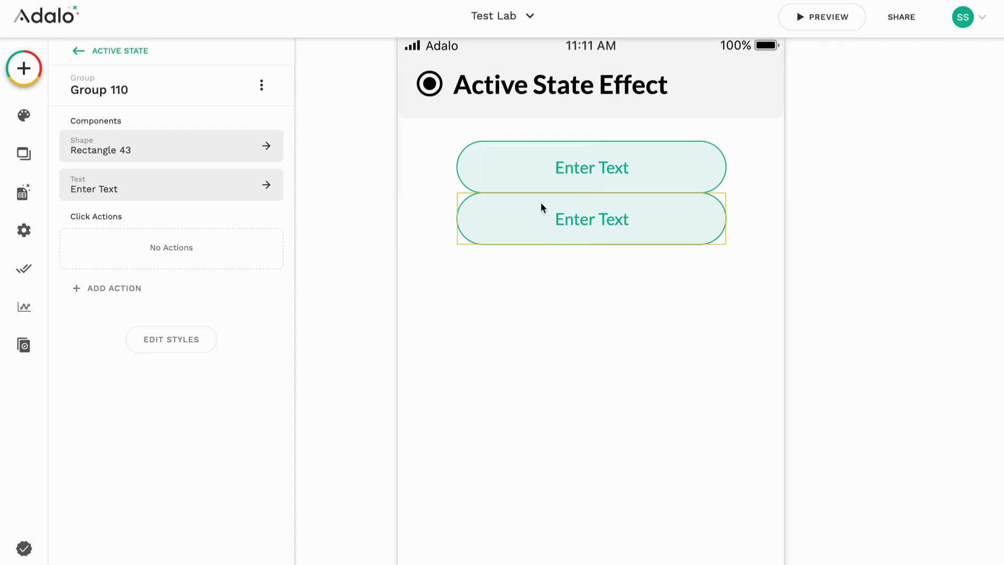
- Set the duplicate pill's background to the solid primary green
left_click(496, 212)
left_click(456, 219)
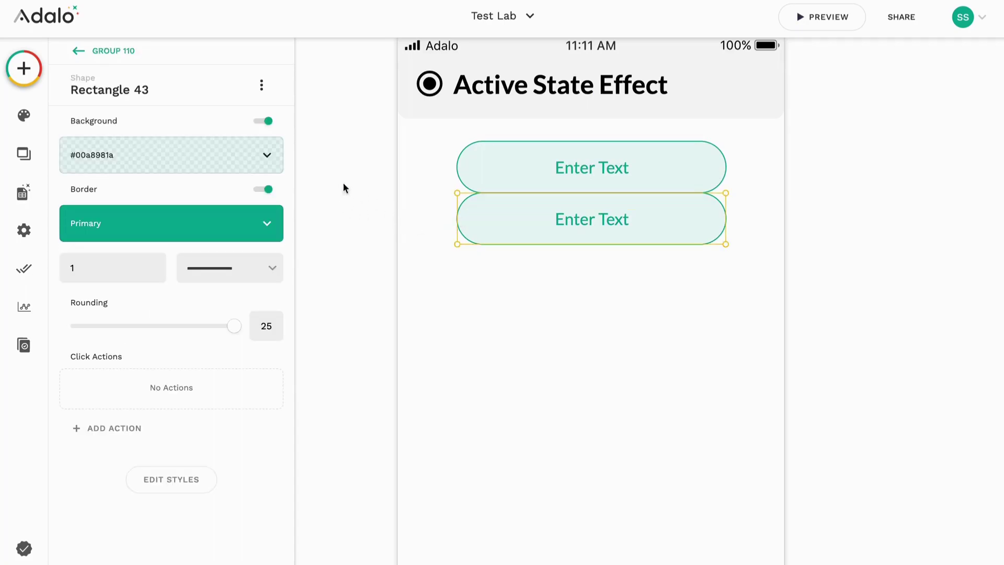
left_click(267, 154)
left_click(145, 375)
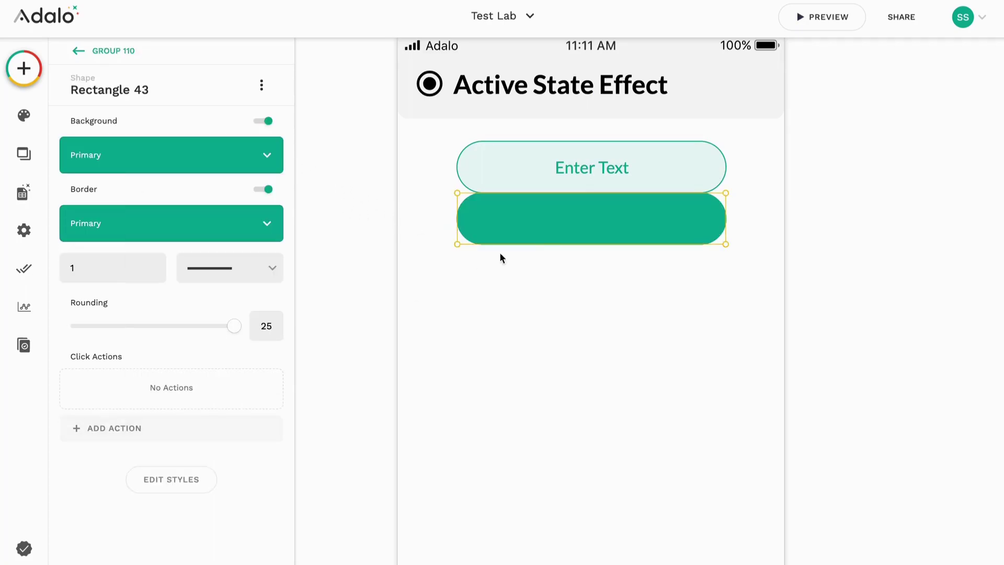
- Change the text color of the duplicate button to white
left_click(585, 217)
left_click(98, 183)
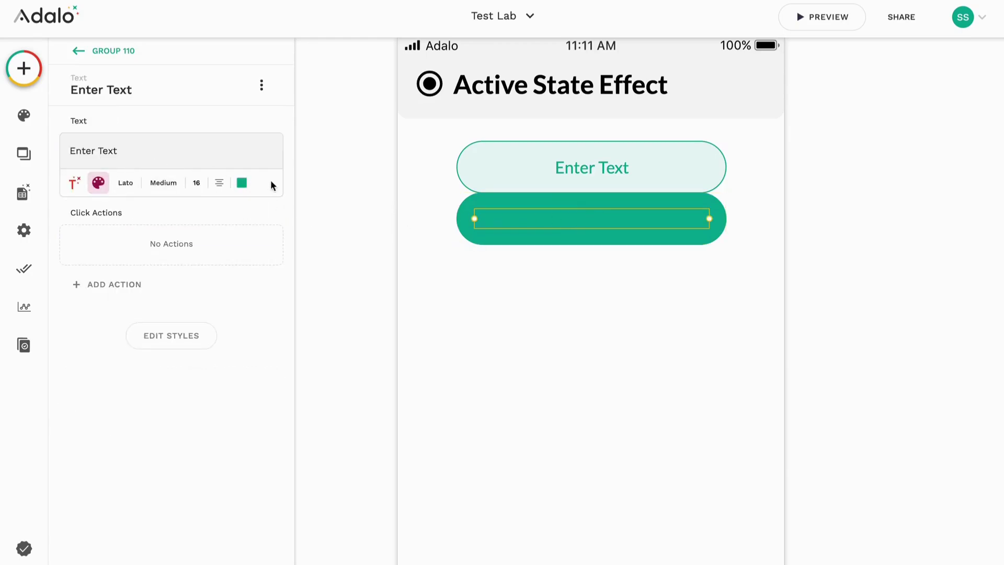
left_click(241, 182)
left_click(304, 372)
left_click(463, 285)
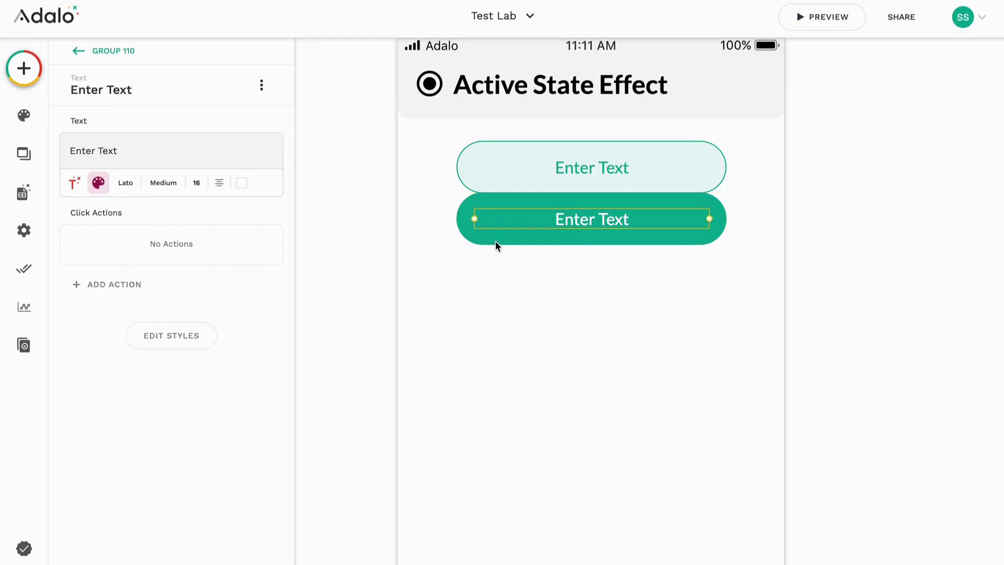
- Turn off the border on the solid green pill
left_click(495, 241)
left_click(263, 189)
left_click(509, 277)
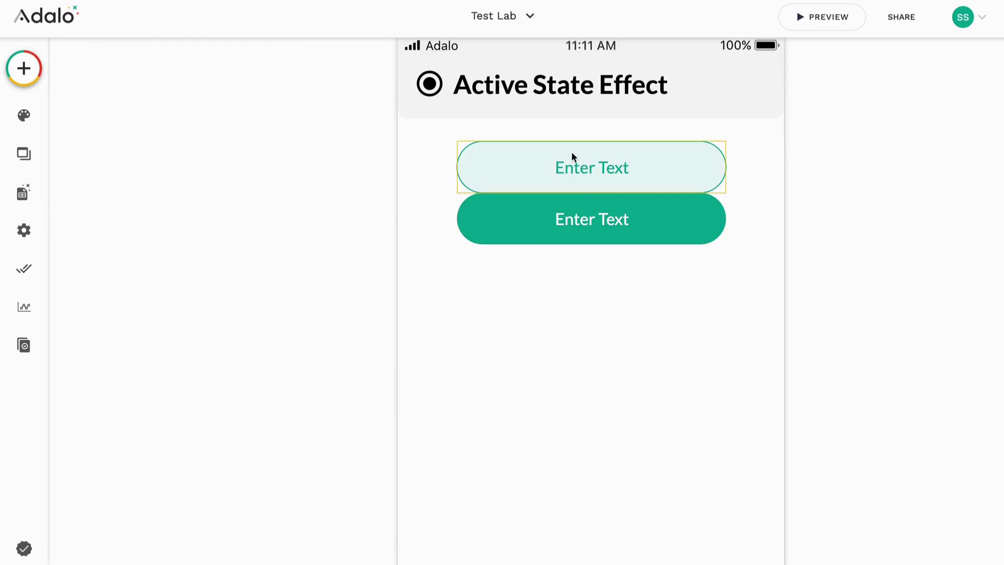
- Combine the light and solid button groups into one parent group
left_click(558, 166)
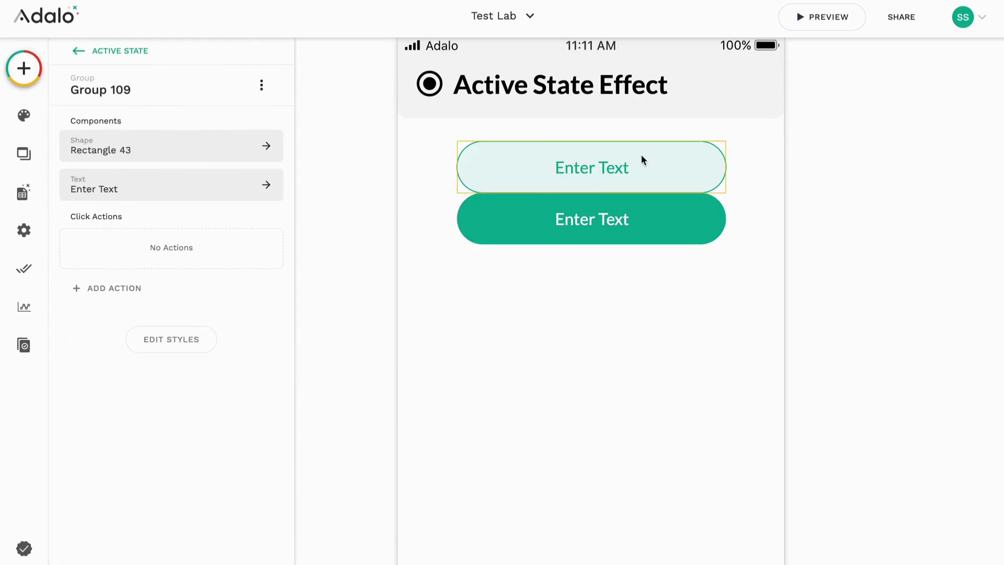
left_click(511, 225)
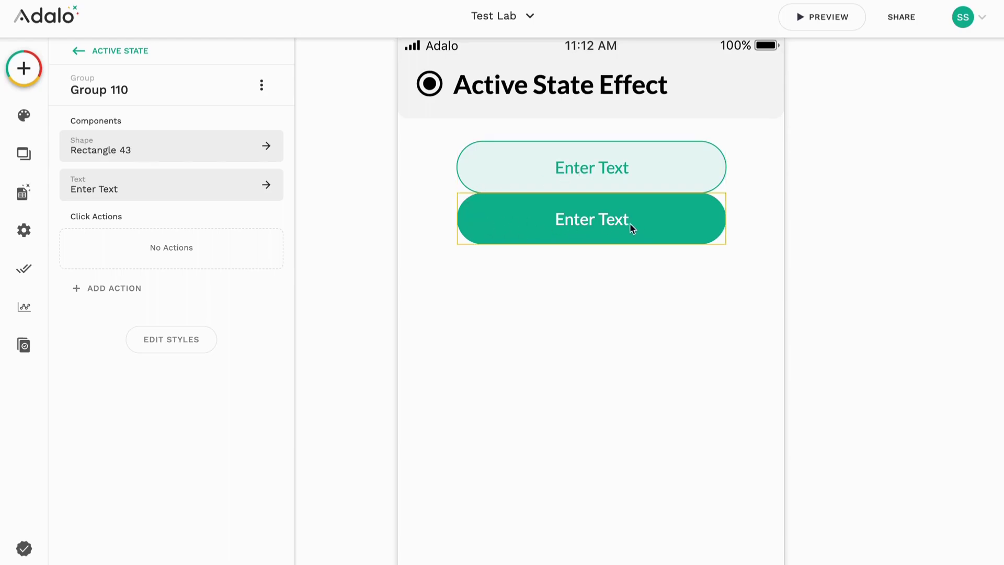
left_click(548, 281)
left_click_drag(654, 281, 417, 153)
left_click(248, 129)
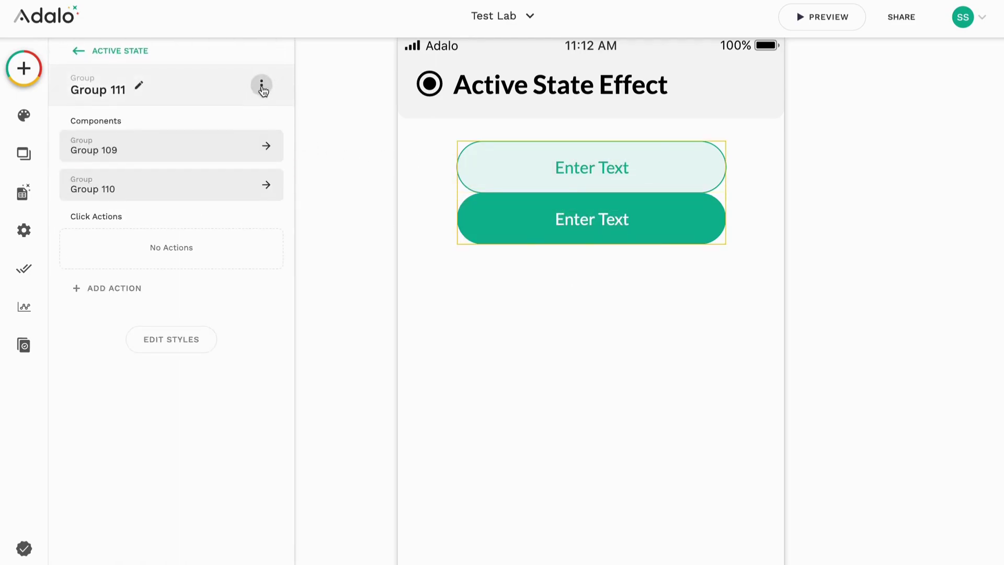
- Convert the parent group into a list, widen the list slightly, and center the buttons within it on the screen
left_click(261, 85)
left_click(318, 181)
left_click_drag(725, 177, 734, 177)
left_click(694, 191)
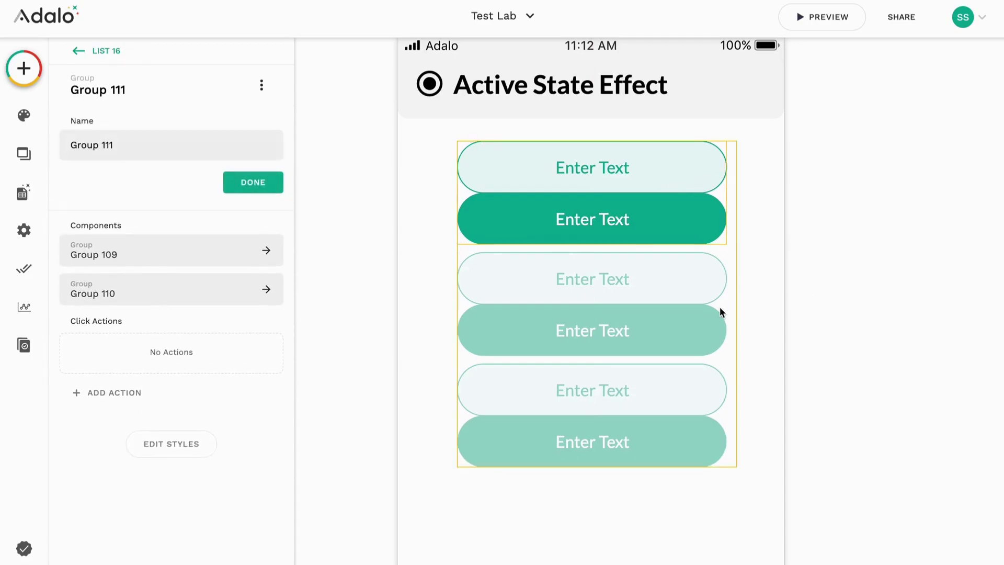
left_click_drag(681, 287, 673, 287)
- Set the list's source collection to Category > Items
left_click(232, 181)
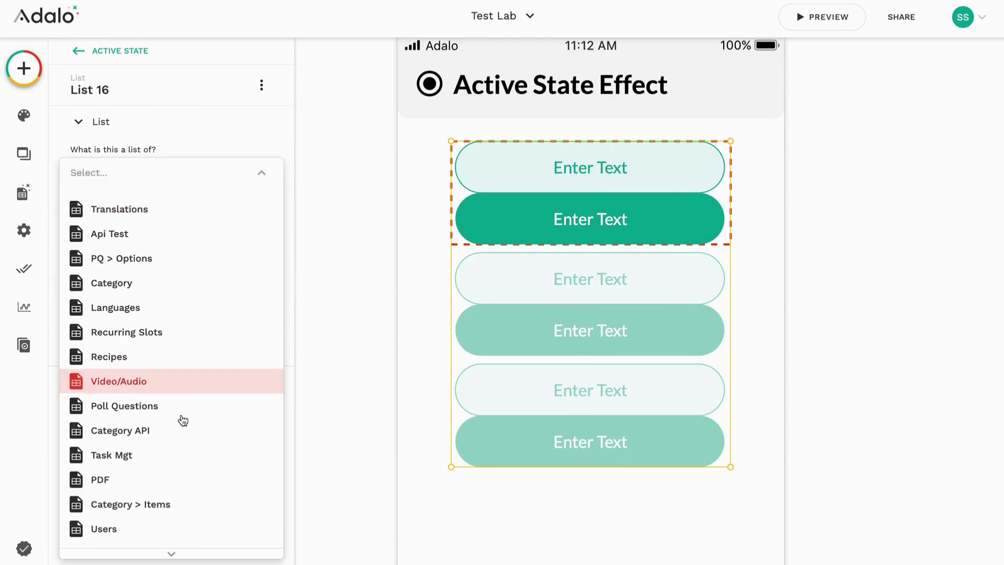
left_click(180, 504)
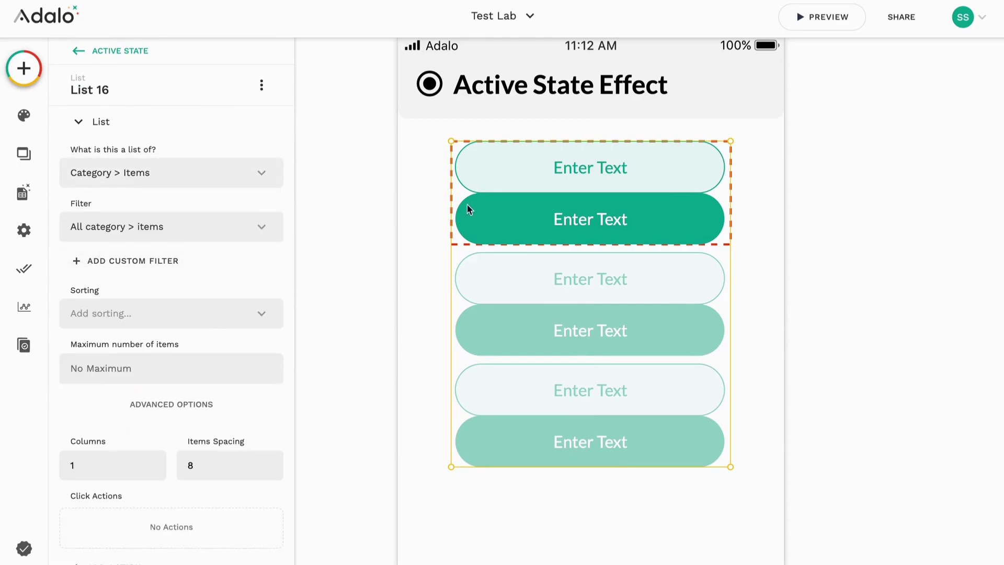
- Examine the properties of the Category > Items and Category collections in the database, and open the Category records
left_click(23, 193)
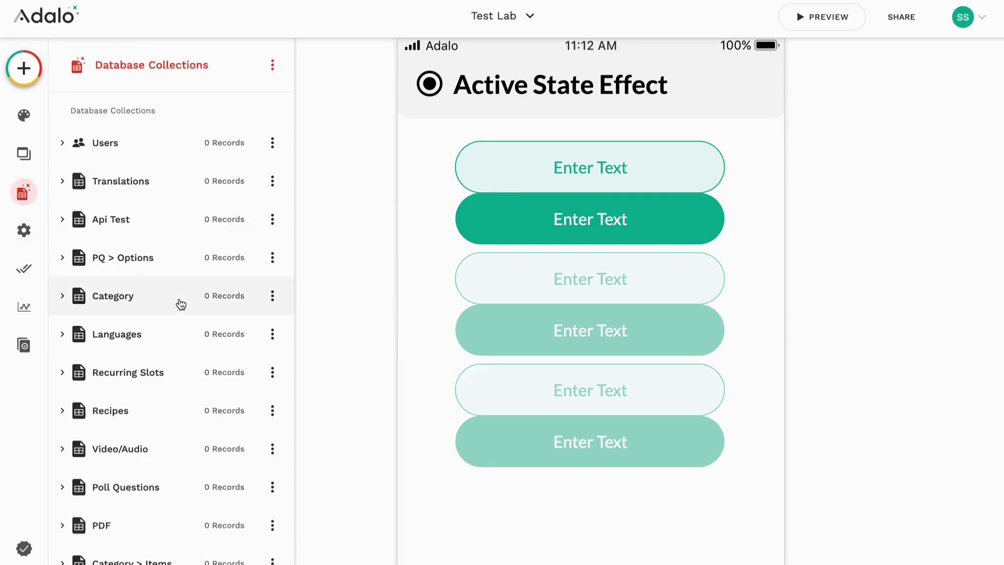
scroll(180, 304, "down", 5)
left_click(192, 297)
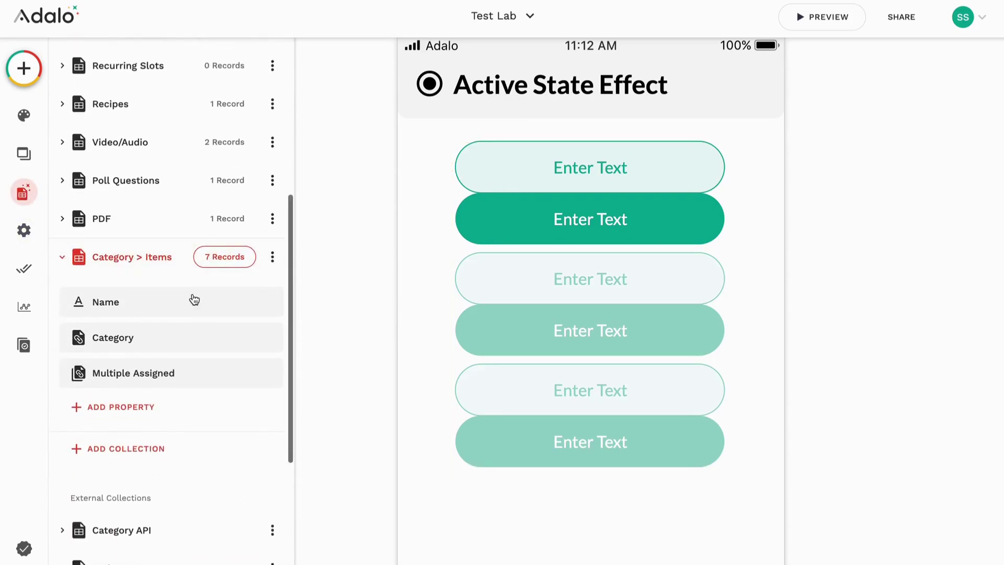
scroll(193, 299, "up", 4)
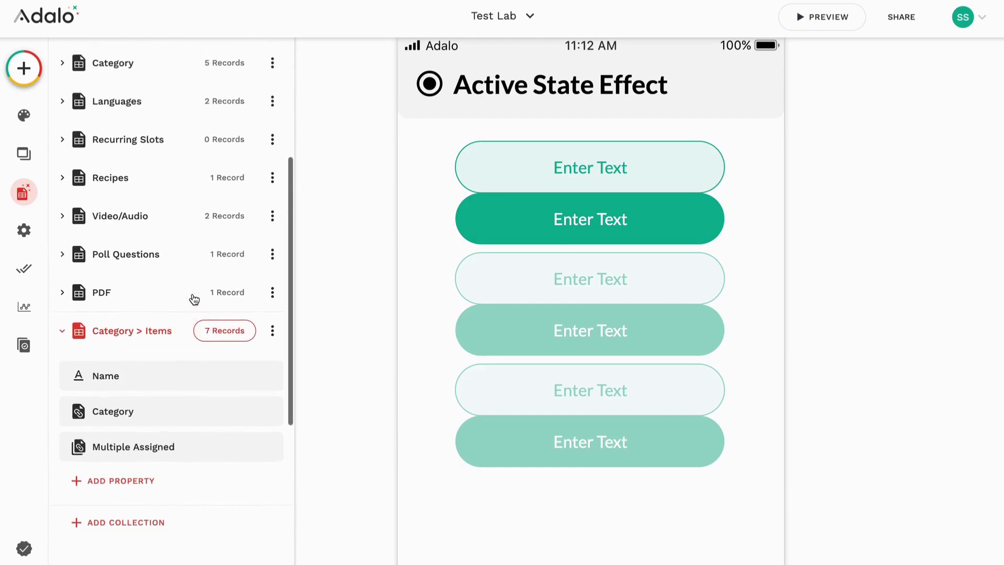
left_click(167, 160)
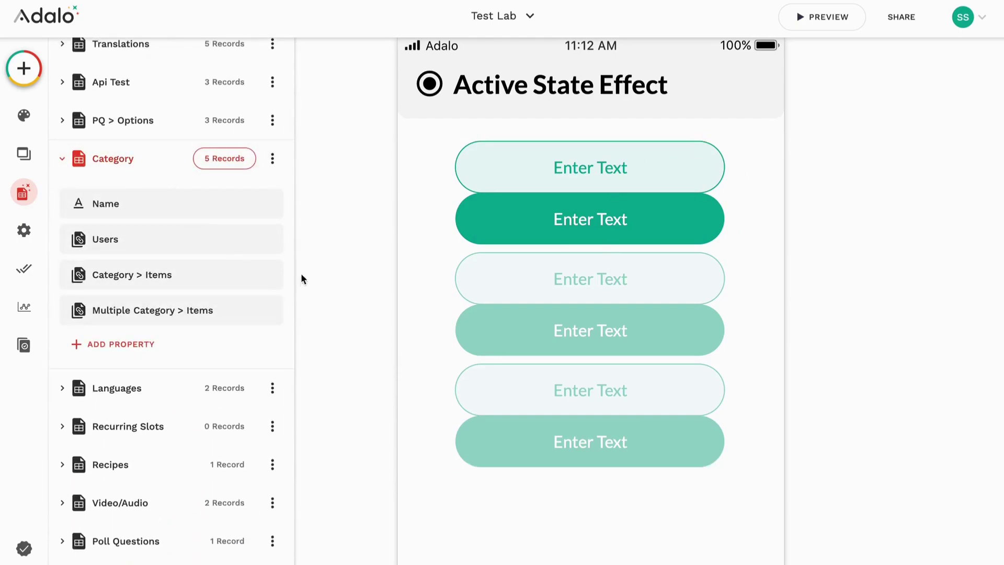
left_click(222, 162)
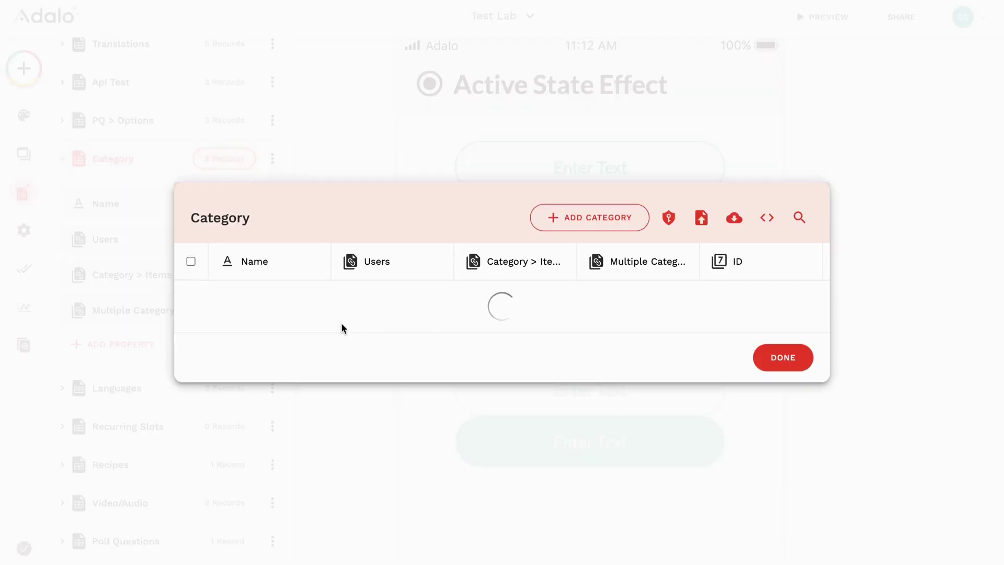
left_click(126, 284)
- Switch the button list's source collection to Category
left_click(605, 219)
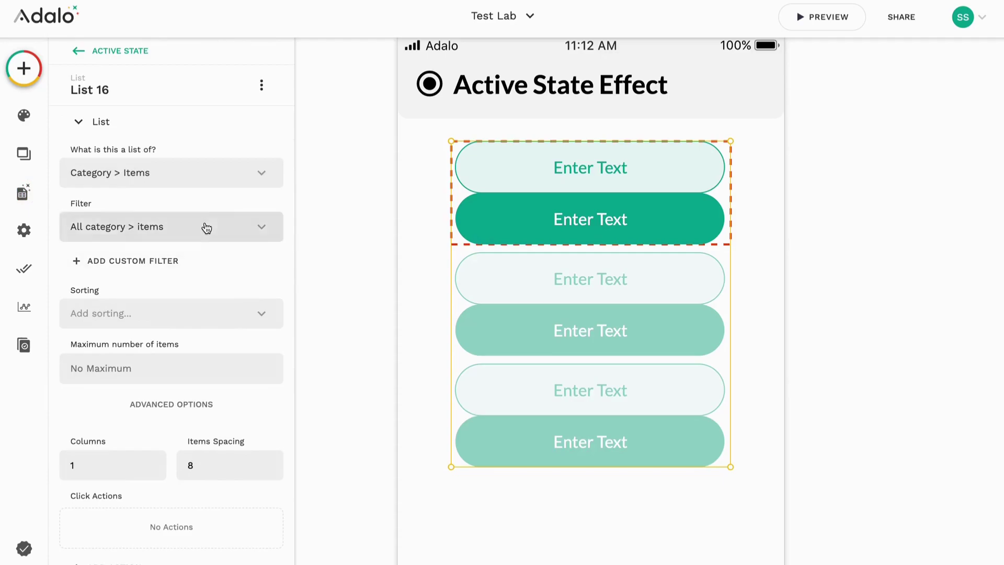
left_click(201, 171)
left_click(157, 283)
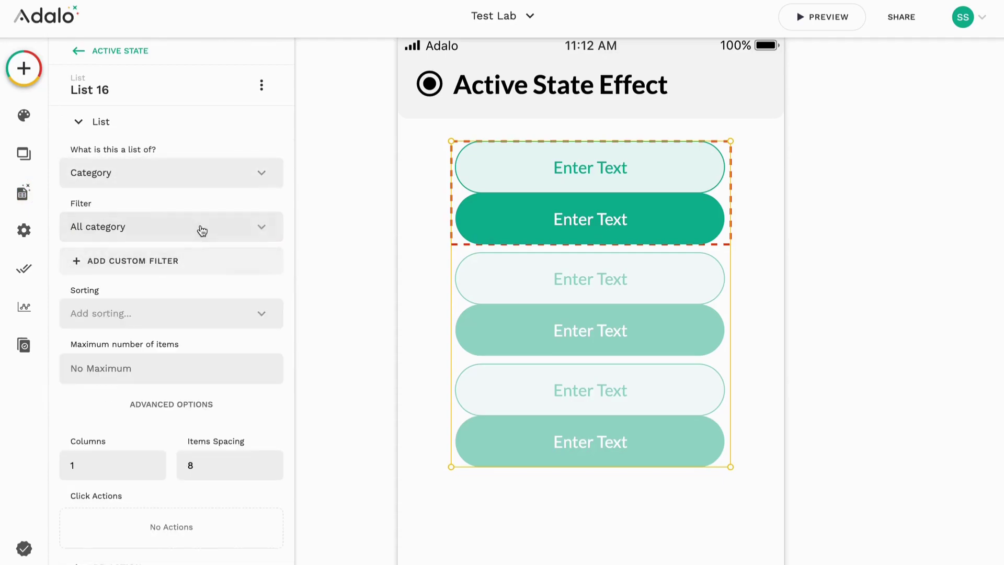
- Sort the button list by Created Date - Oldest to Newest
left_click(168, 320)
left_click(185, 167)
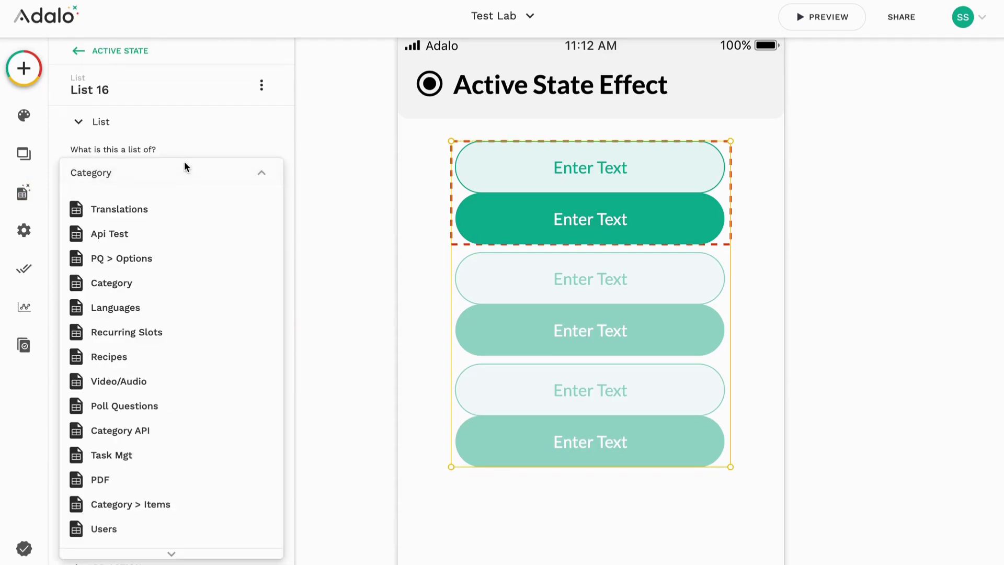
left_click(199, 128)
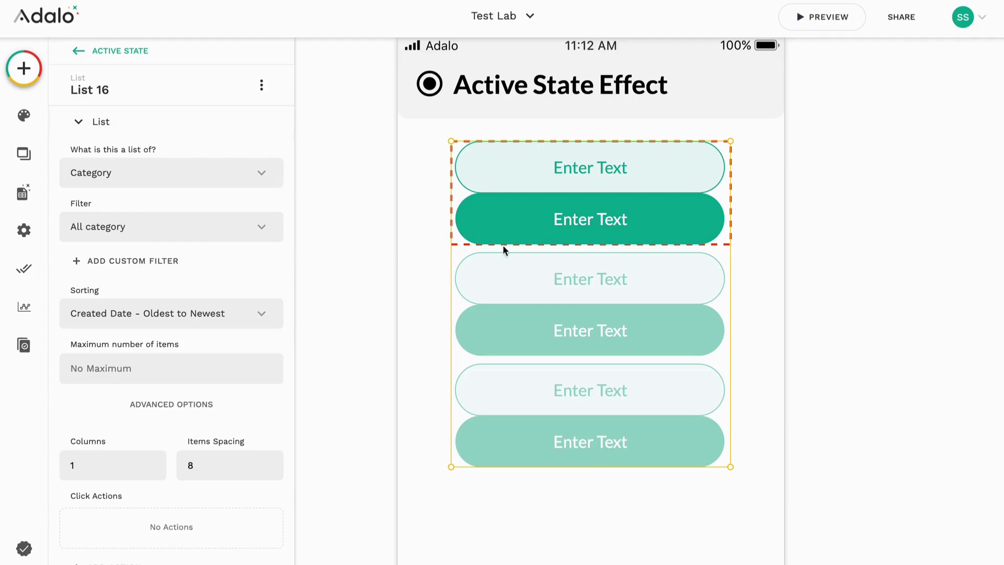
- Make the light inactive button group sometimes visible, basing its condition on Current Category > Users
left_click(573, 166)
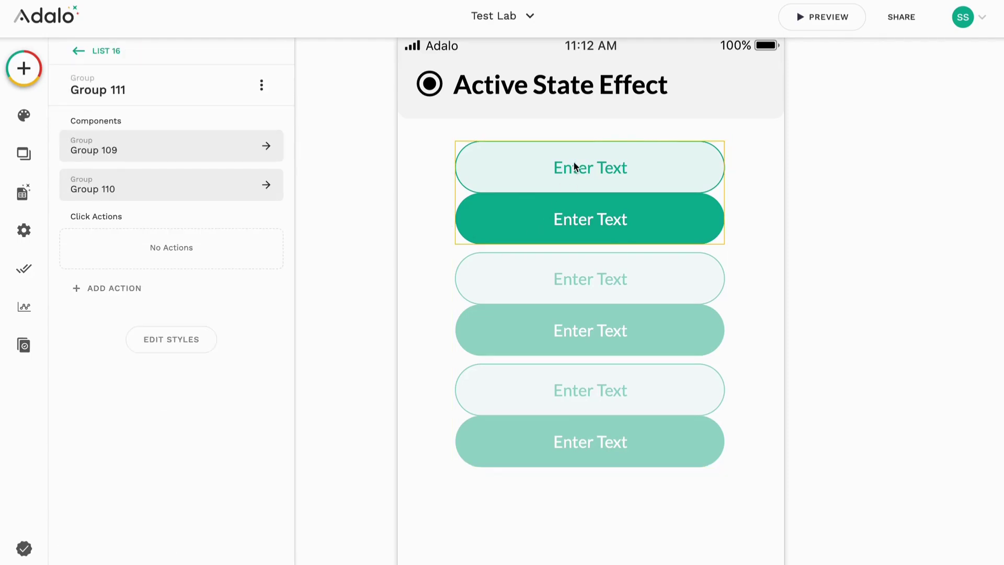
left_click(574, 166)
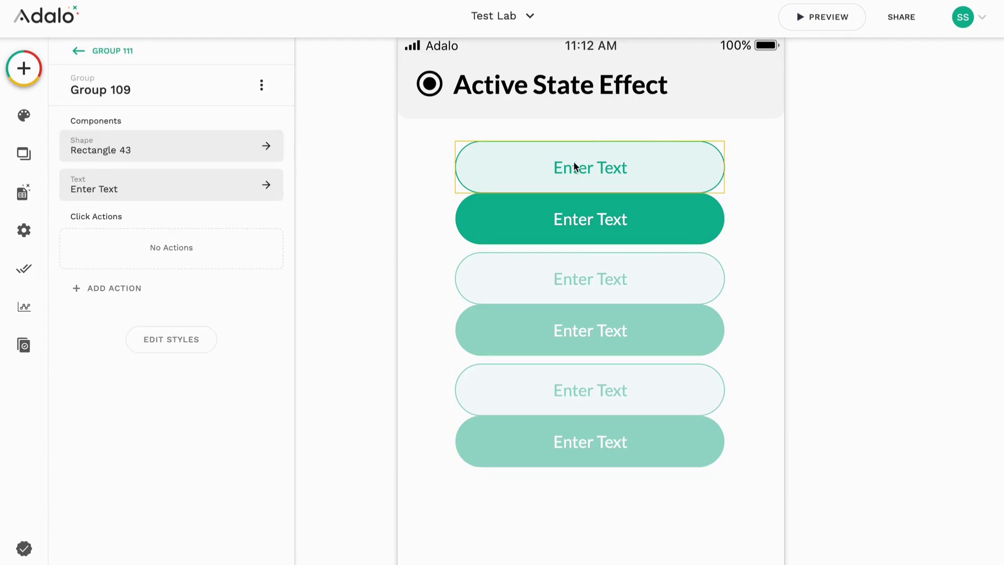
left_click(261, 85)
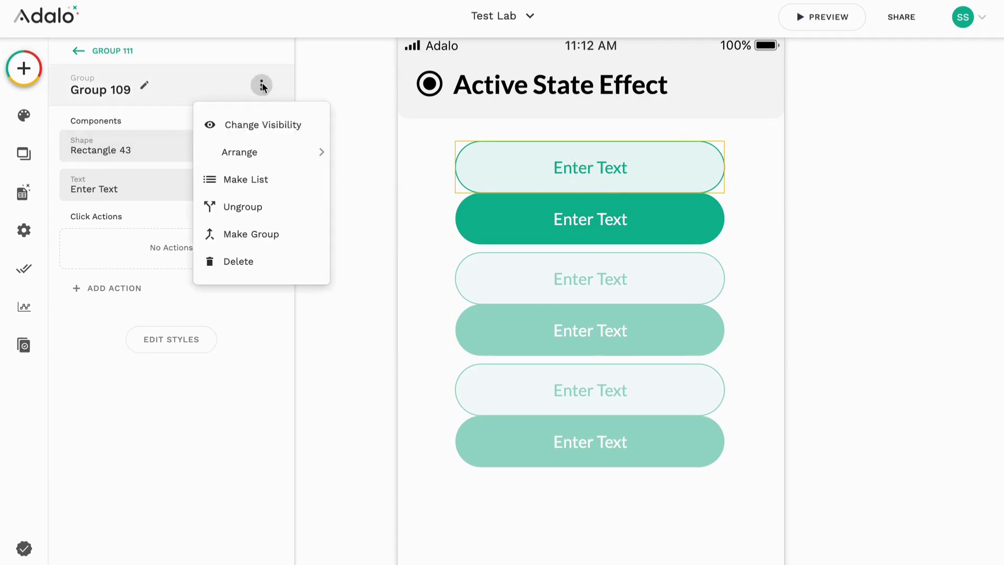
left_click(259, 122)
left_click(242, 140)
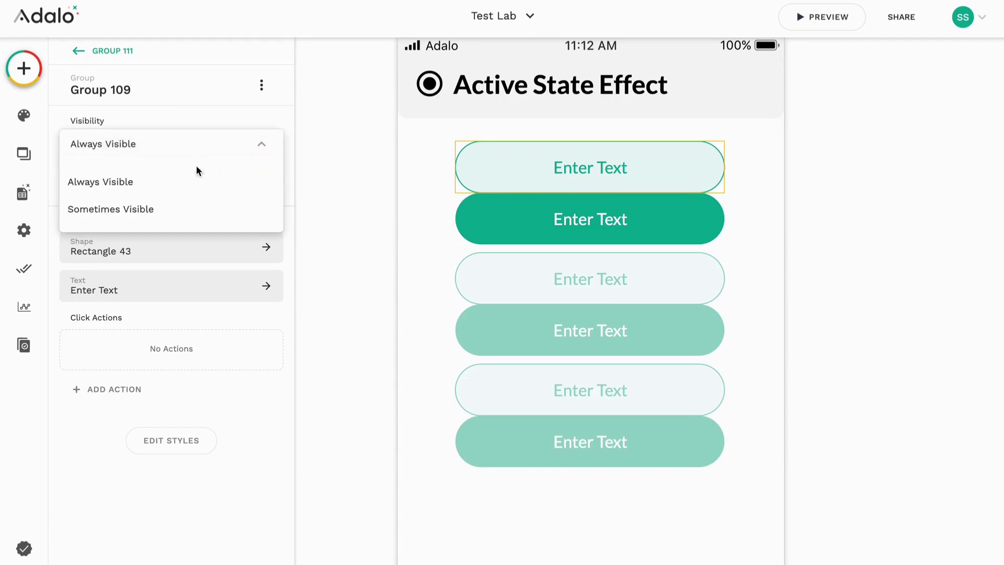
left_click(196, 211)
left_click(222, 209)
mouse_move(209, 237)
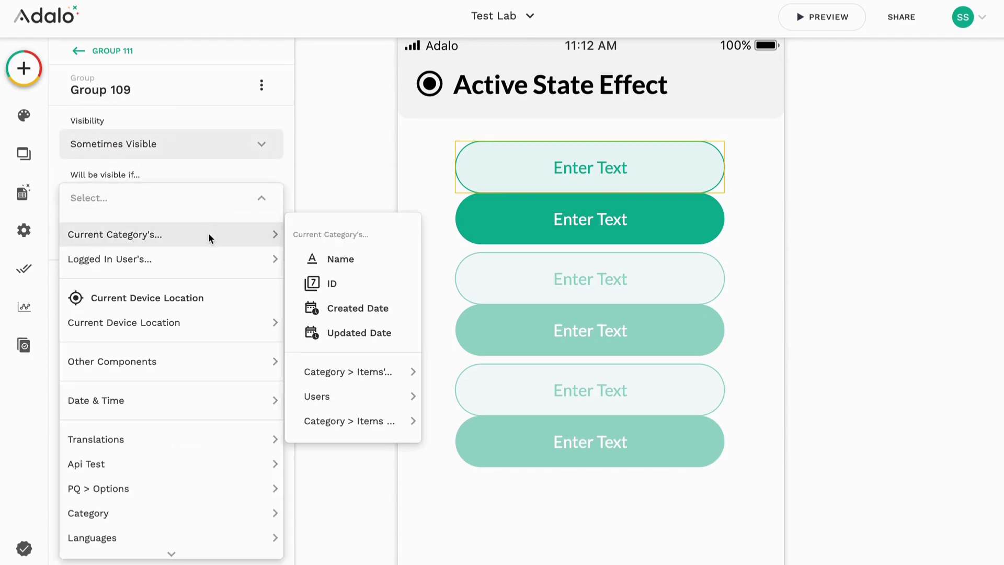
mouse_move(343, 394)
left_click(456, 372)
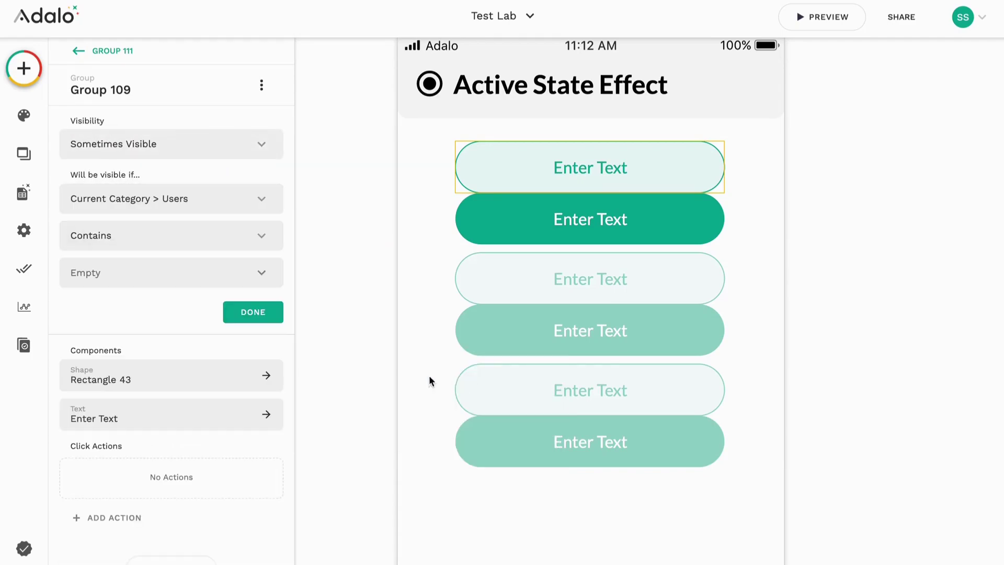
- Complete the light button's visibility condition with Does not contain and Logged In User
left_click(246, 242)
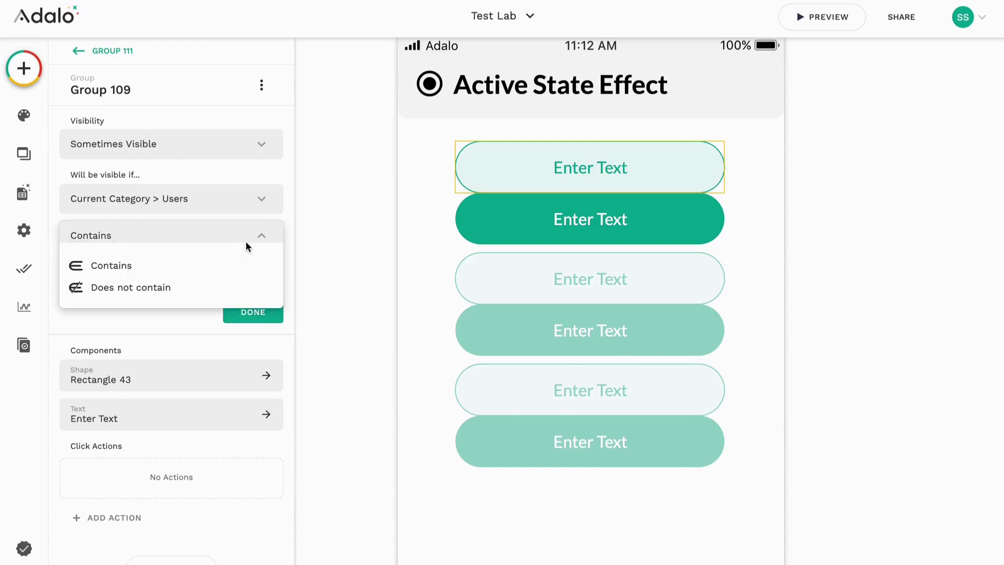
left_click(213, 288)
left_click(265, 273)
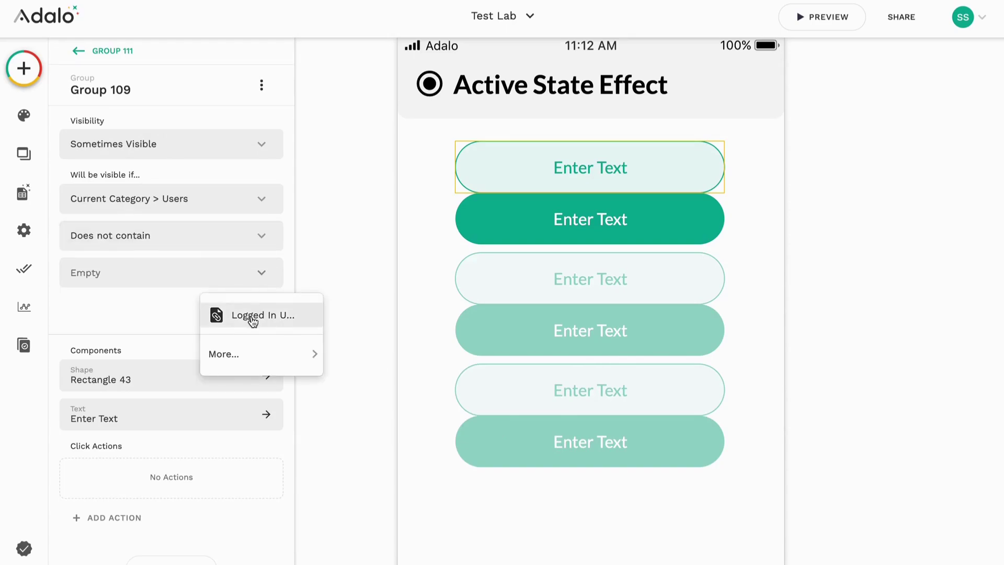
left_click(253, 317)
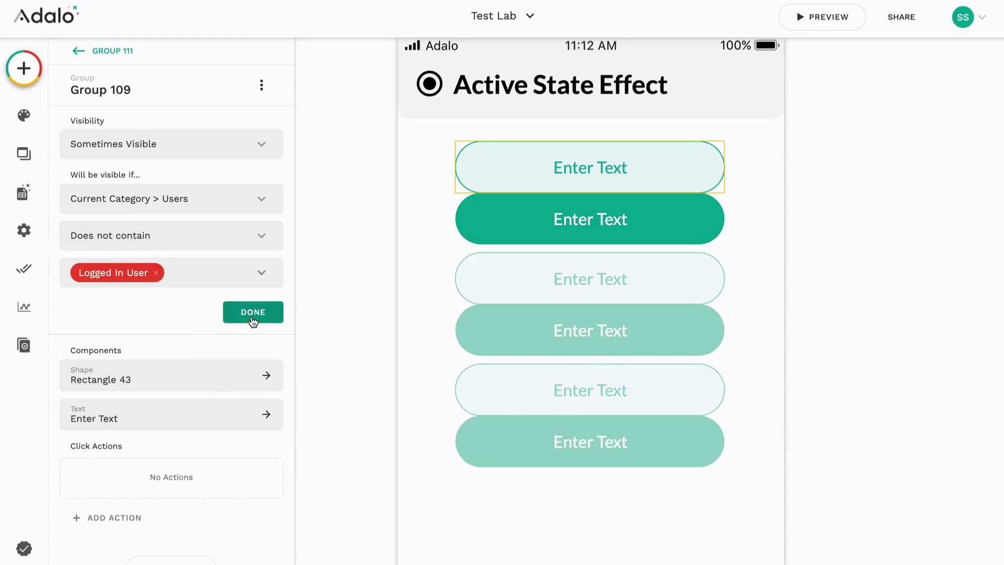
- Replace the light button's placeholder text with the Current Category's Name
left_click(174, 416)
key("ctrl+a")
left_click(75, 182)
mouse_move(130, 220)
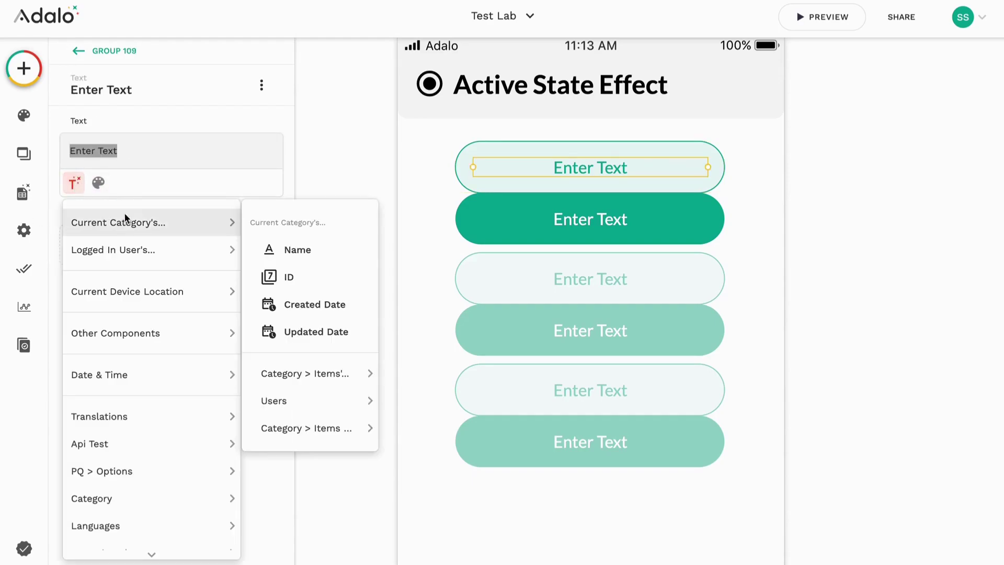
left_click(295, 249)
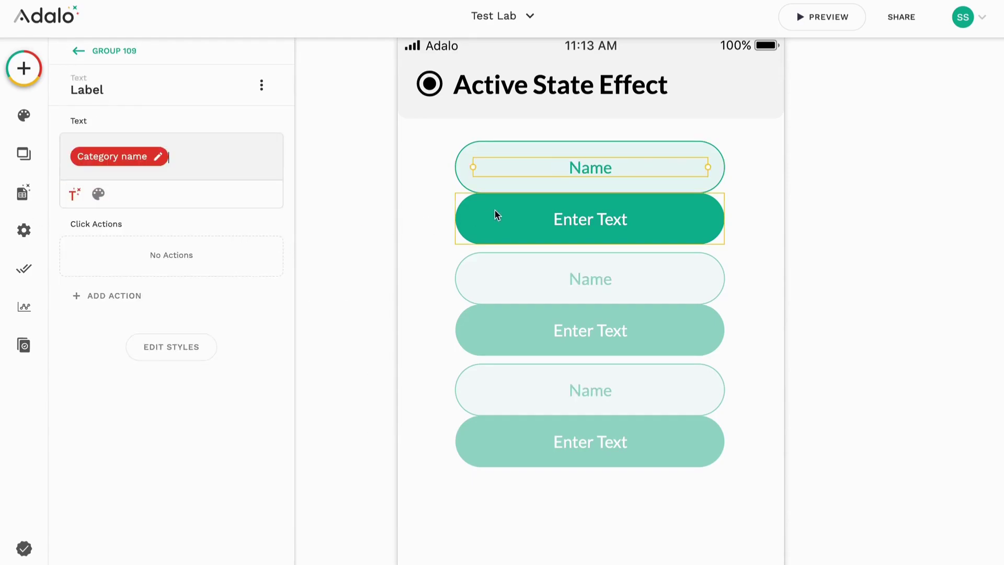
- Make the solid active button group sometimes visible, only if Current Category > Users contains the Logged In User
left_click(522, 210)
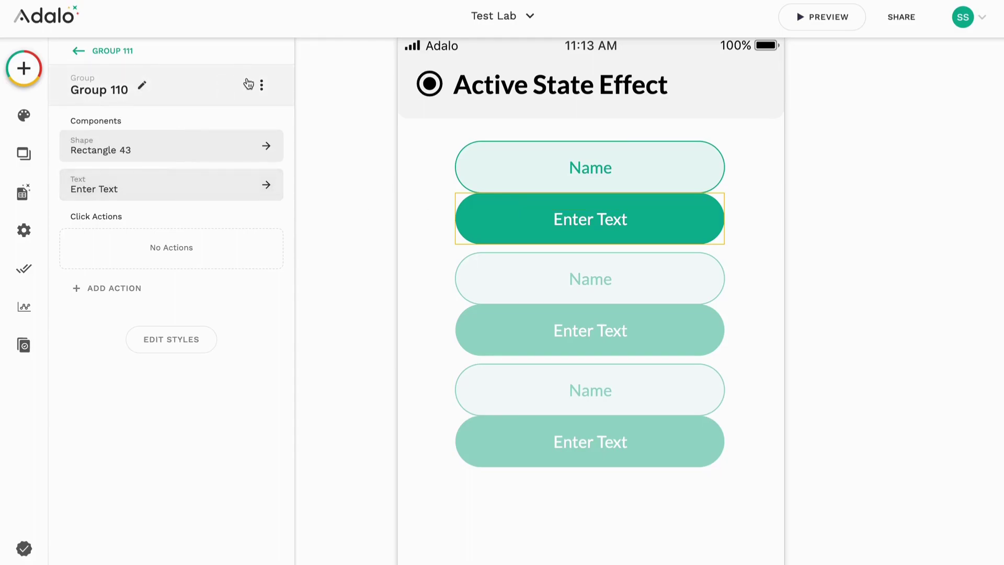
left_click(261, 84)
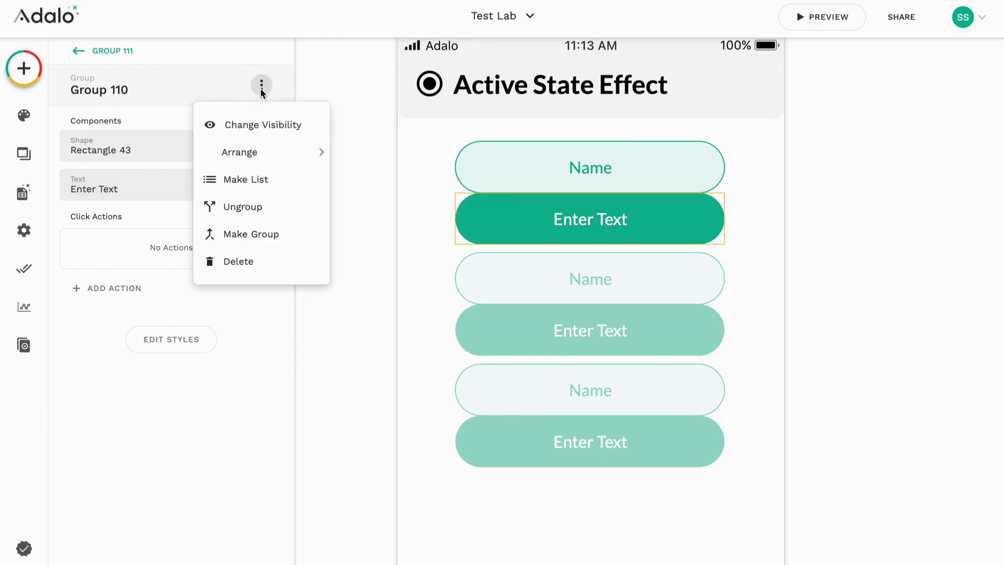
left_click(253, 128)
left_click(224, 143)
left_click(190, 208)
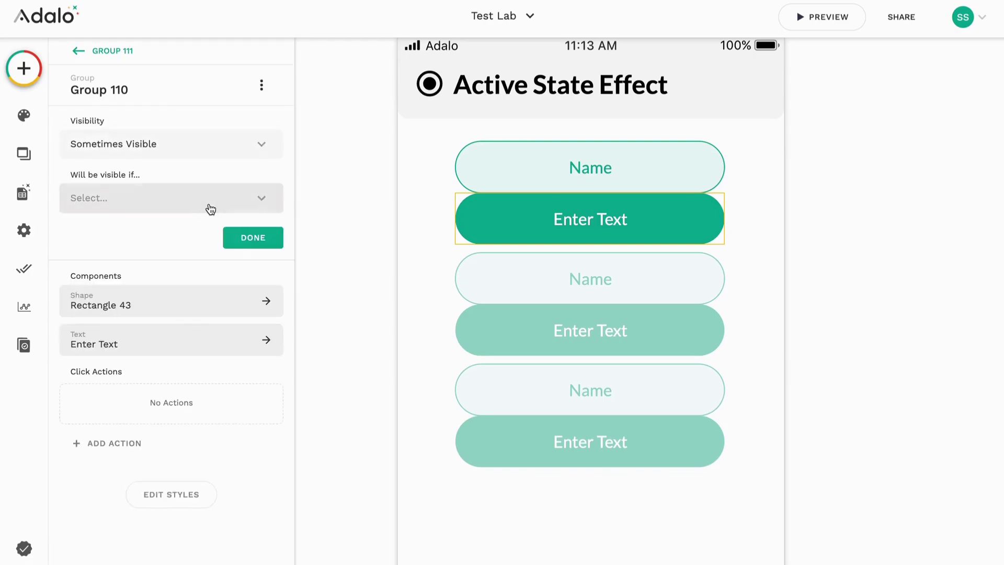
left_click(206, 209)
mouse_move(205, 230)
mouse_move(355, 402)
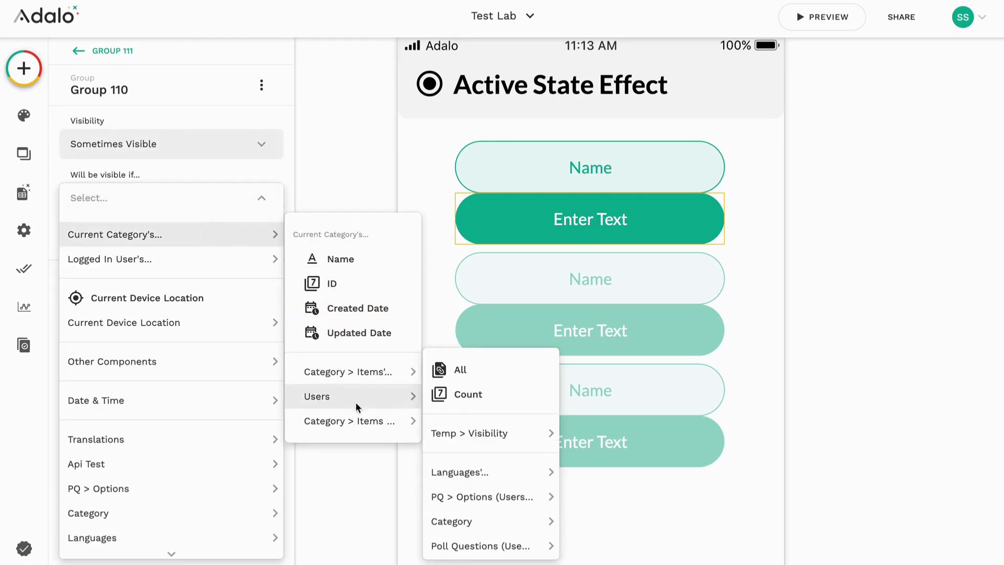
left_click(476, 369)
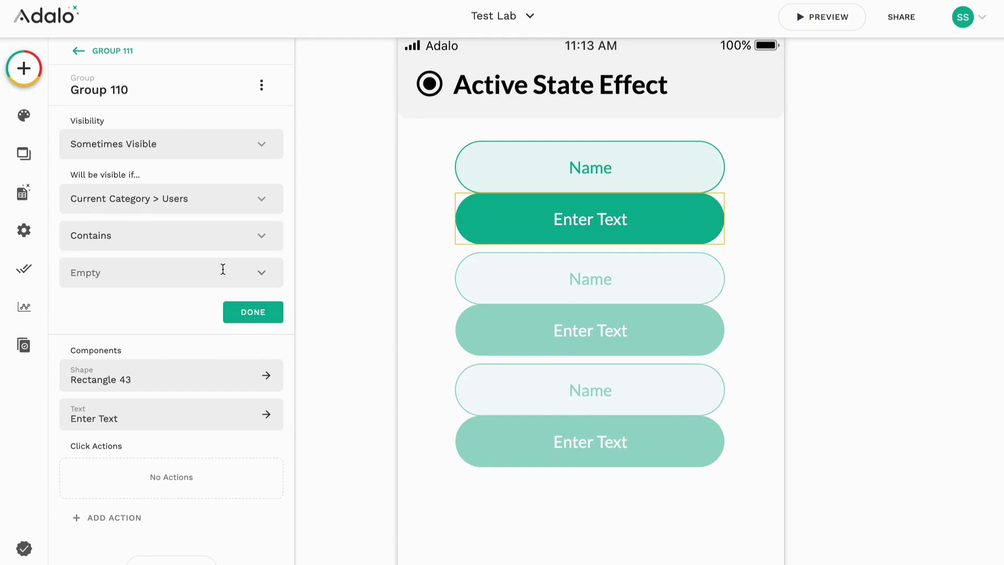
left_click(258, 271)
left_click(258, 314)
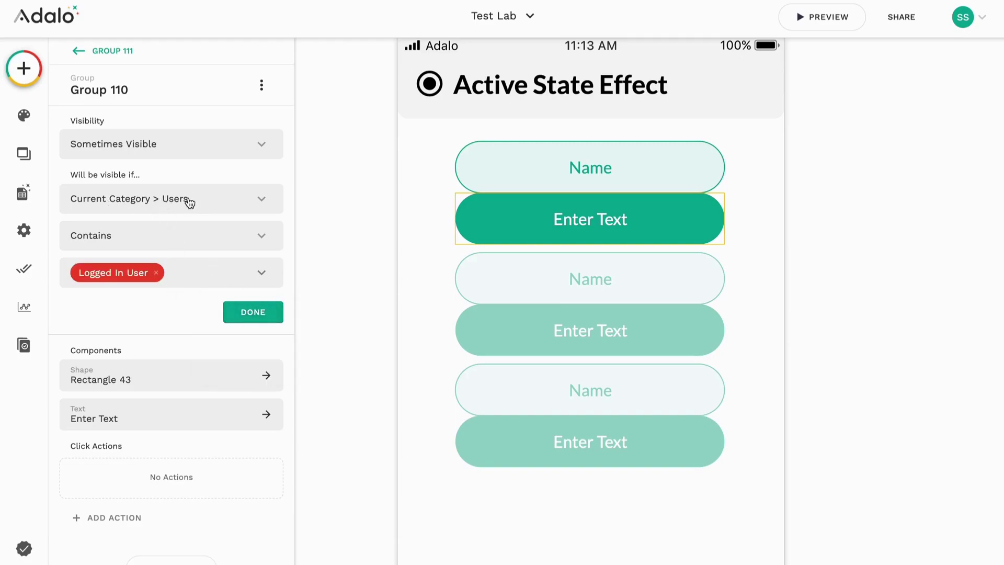
left_click(253, 312)
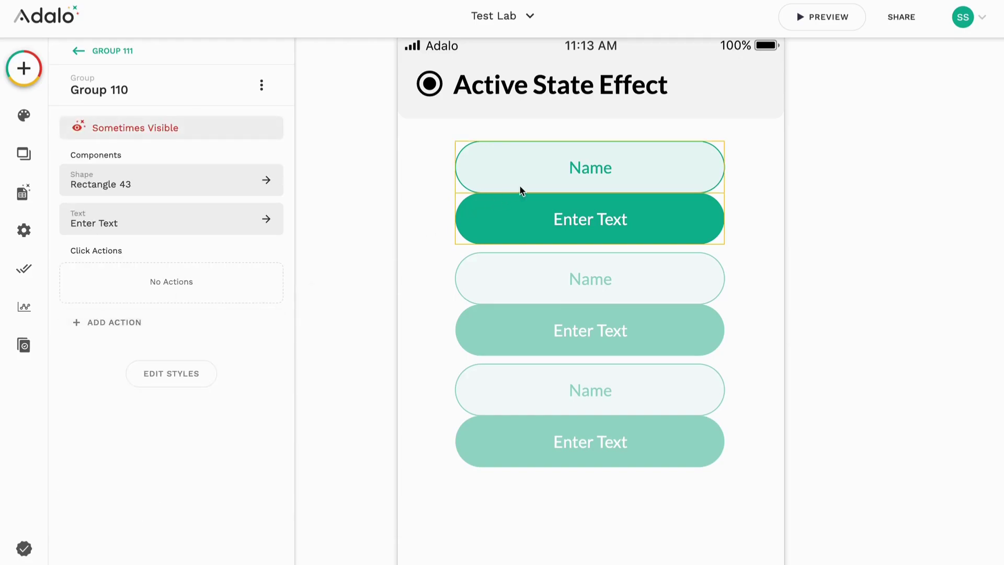
- Replace the solid button's placeholder text with the Current Category's Name
left_click(140, 225)
triple_click(117, 150)
left_click(75, 182)
mouse_move(199, 221)
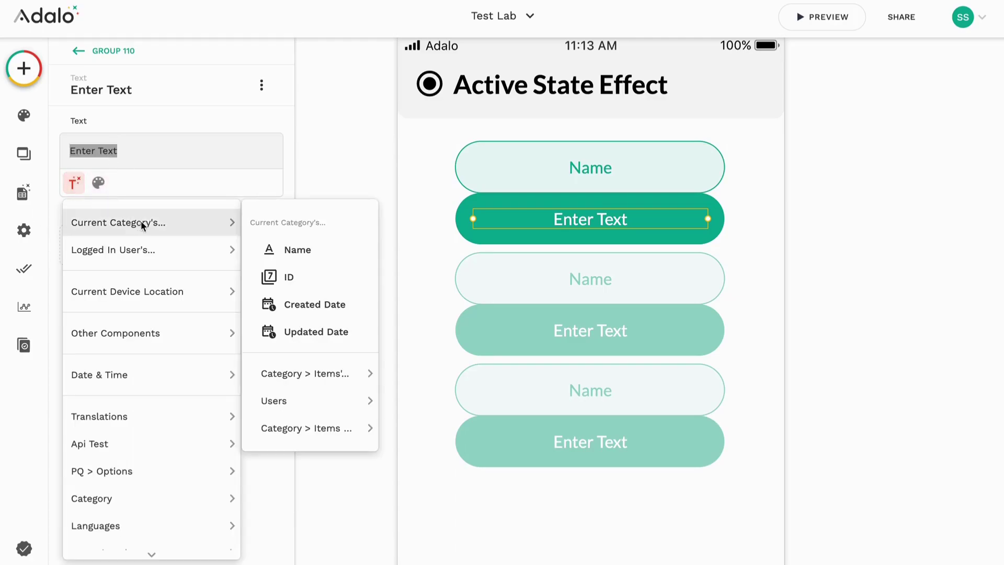
left_click(298, 249)
- Review the light button group's visibility condition and deselect it to see the whole screen
left_click(524, 183)
left_click(197, 131)
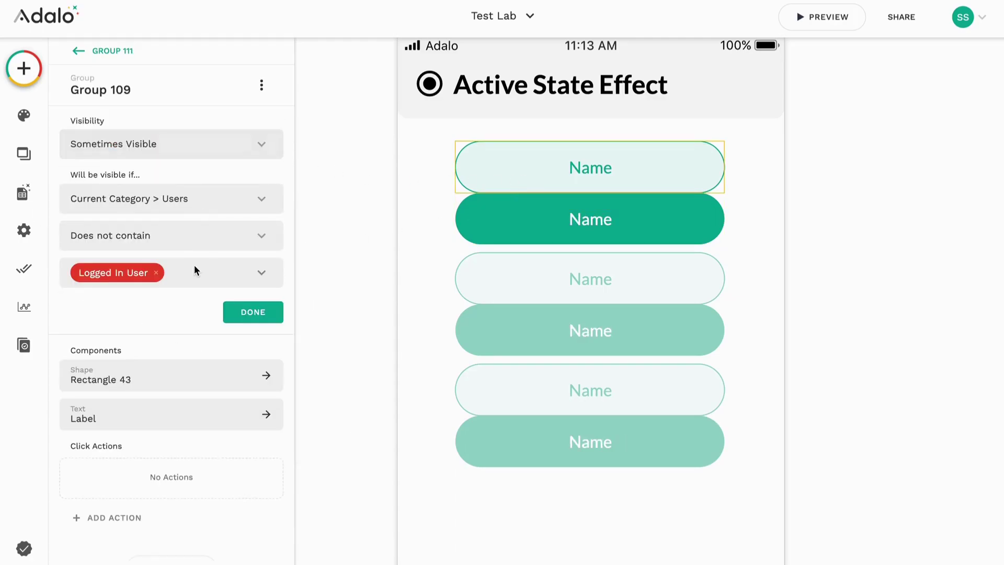
left_click(249, 316)
left_click(419, 293)
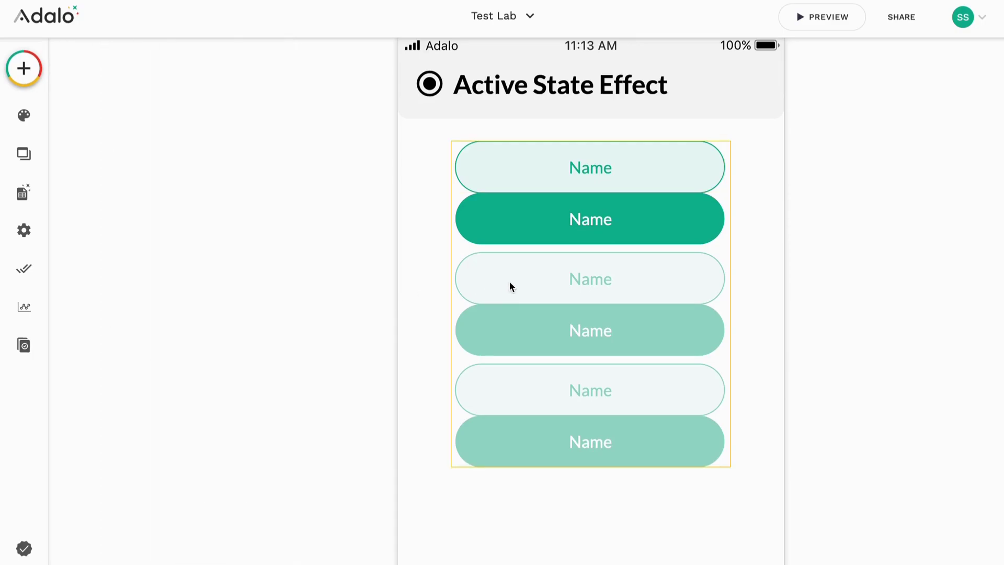
scroll(510, 283, "down", 2)
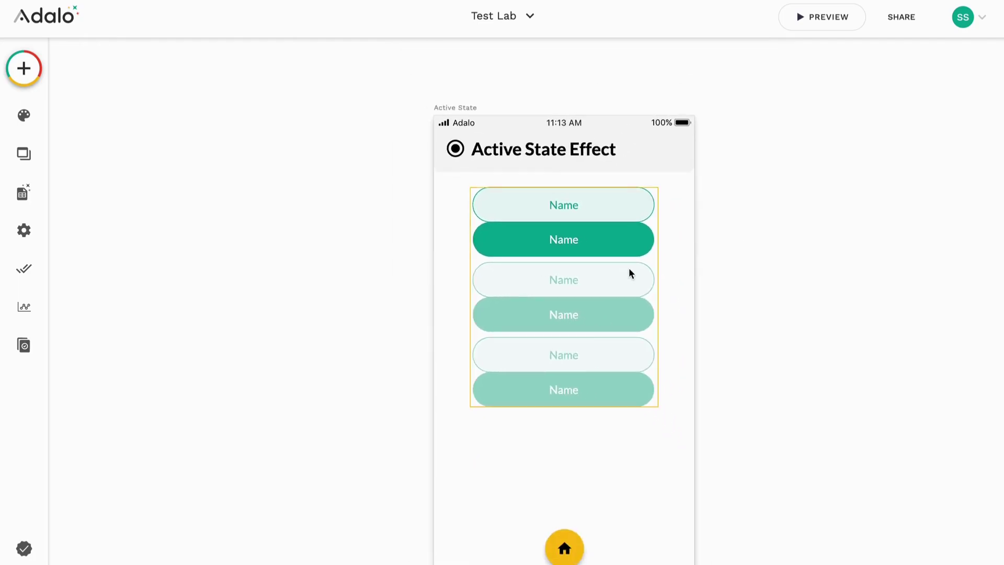
- Preview the app and try to log in with an account's email and password
left_click(817, 22)
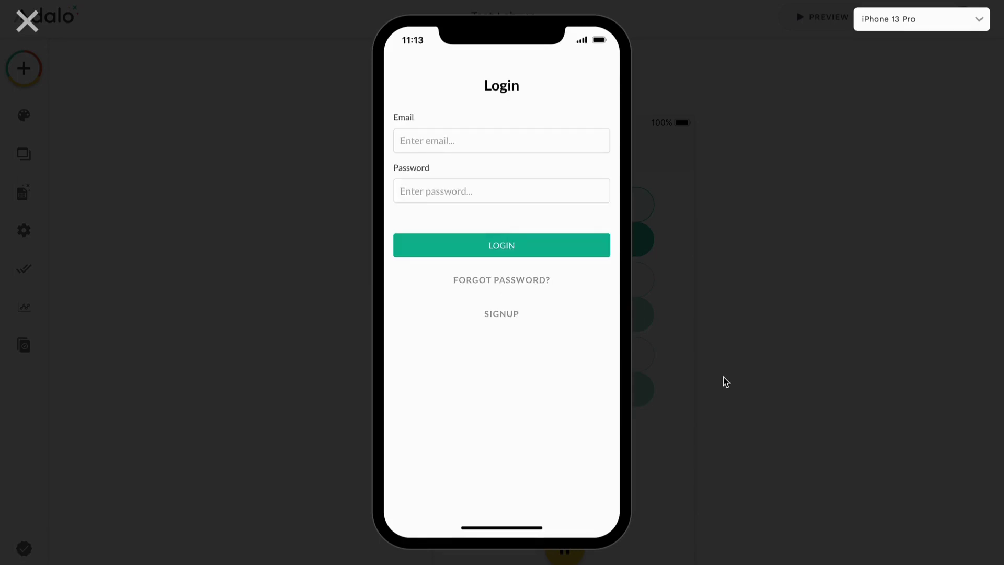
left_click(488, 147)
type("NEW@EMAIL.COM")
key("Tab")
key("ctrl+a")
type("new@email.comp")
left_click(496, 246)
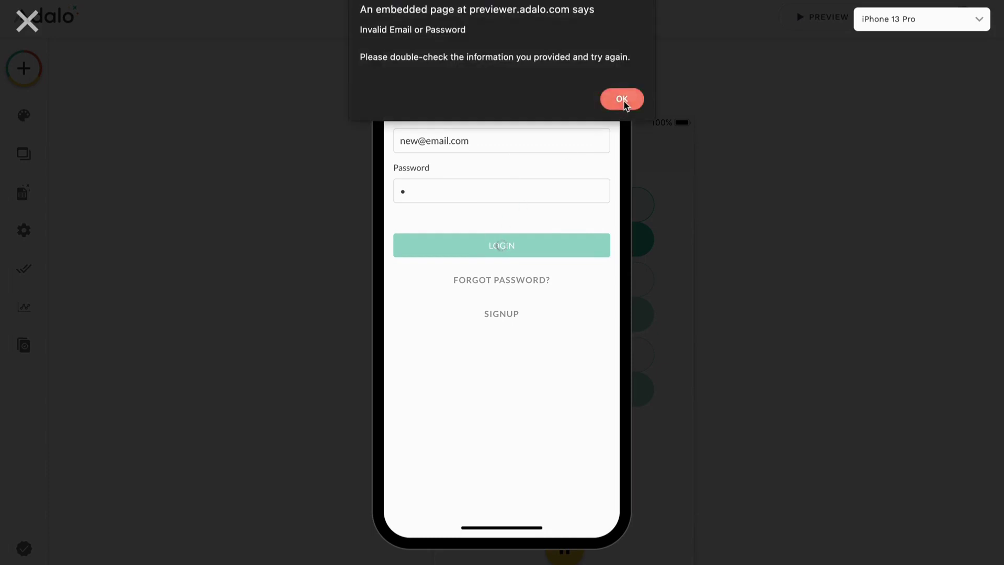
left_click(621, 99)
- Log in to the preview with a different account's email and password and check the Active State screen
left_click(461, 138)
type("test@email.com")
key("Tab")
type("1")
left_click(492, 255)
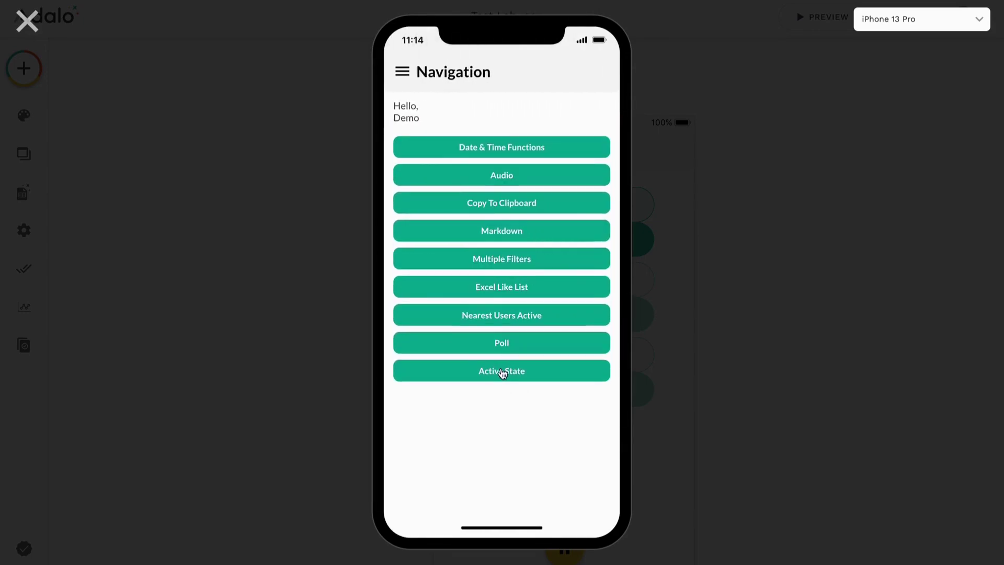
left_click(496, 374)
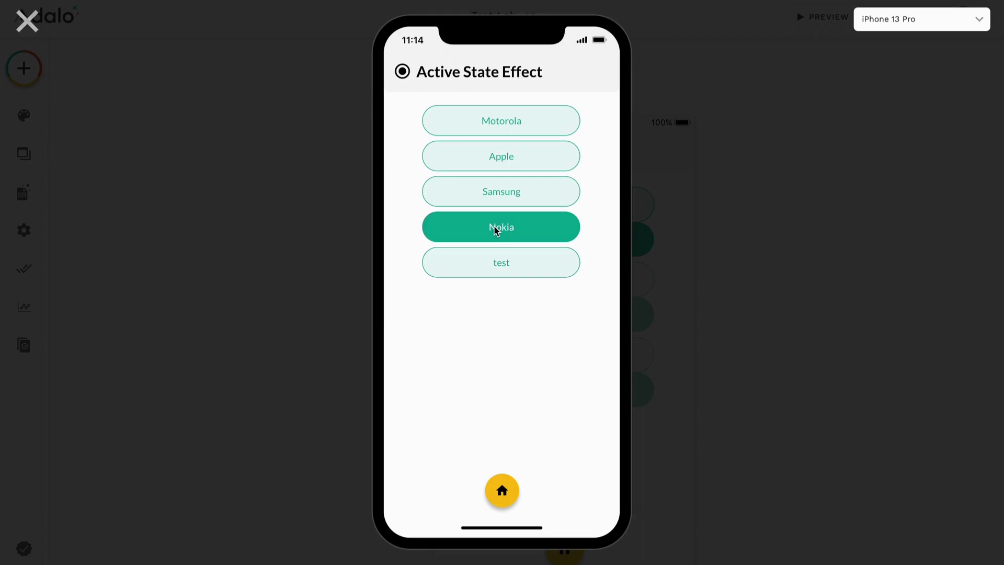
left_click(27, 21)
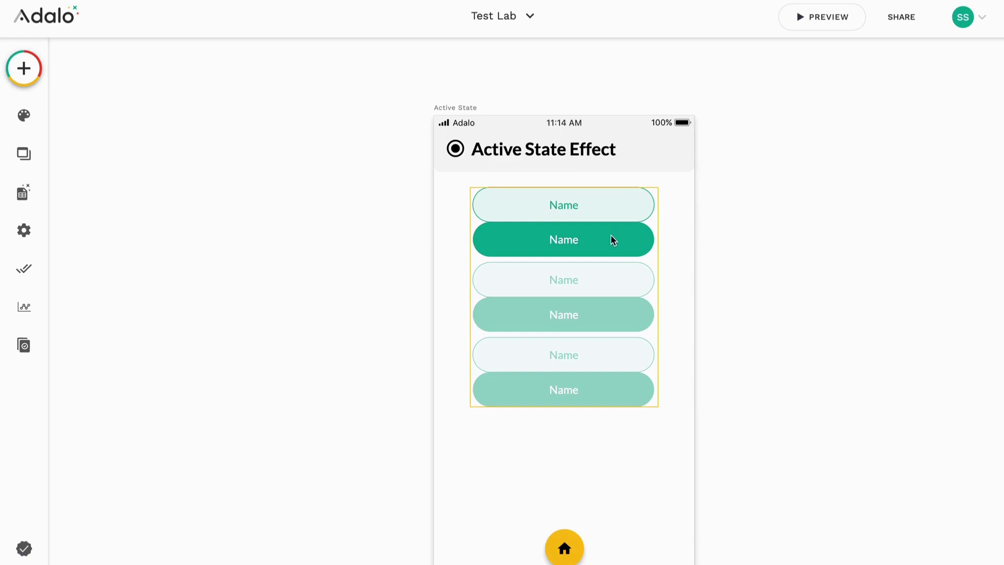
- Add a click action to the light button group that updates the Current Category by adding the Logged In User to Users
left_click(556, 206)
left_click(554, 206)
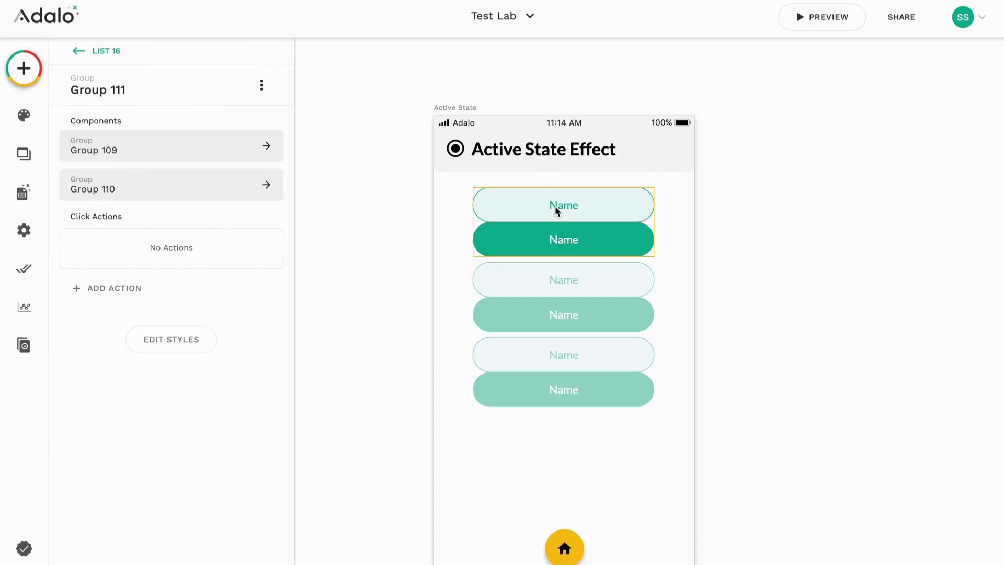
left_click(554, 205)
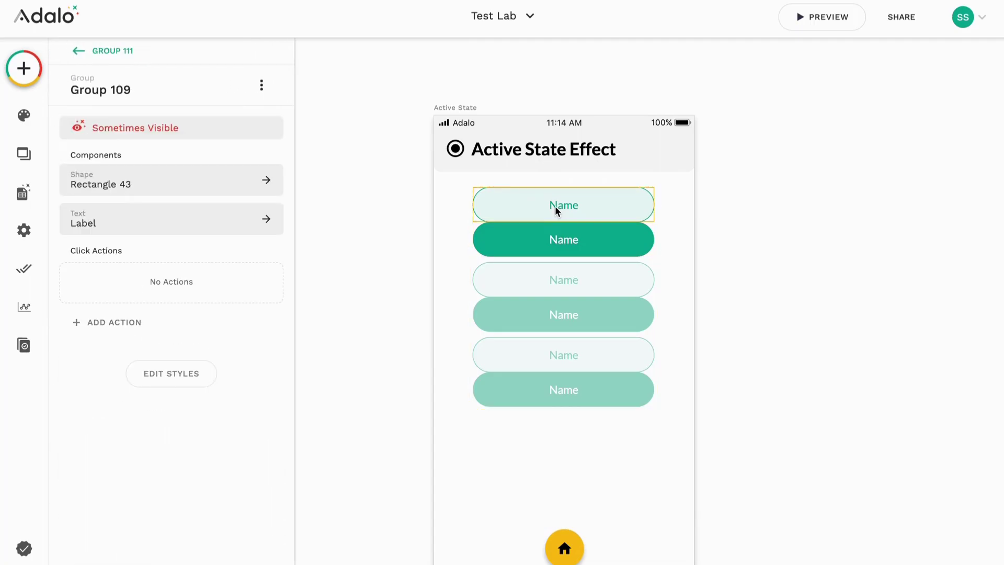
left_click(162, 323)
mouse_move(190, 107)
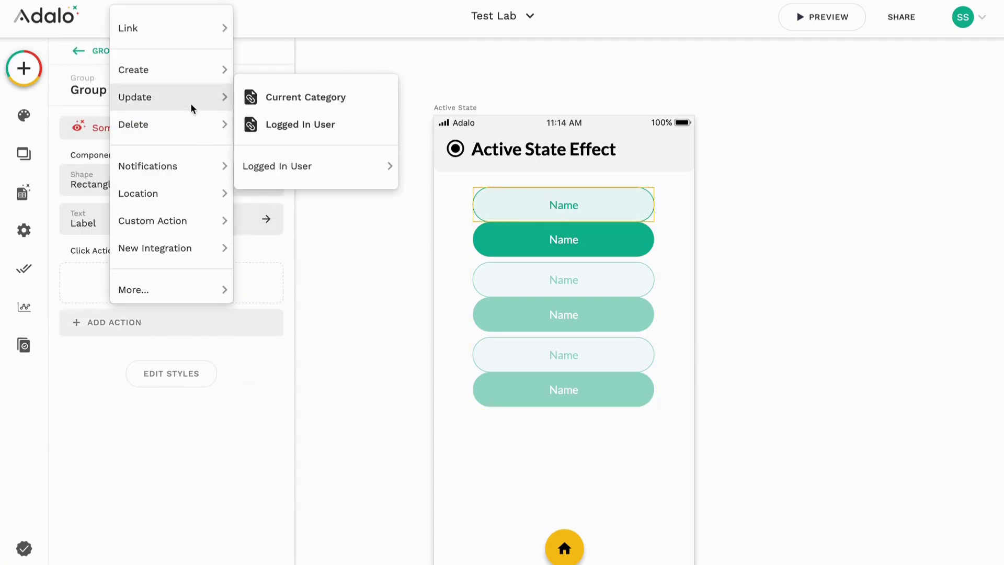
left_click(255, 103)
scroll(201, 345, "down", 4)
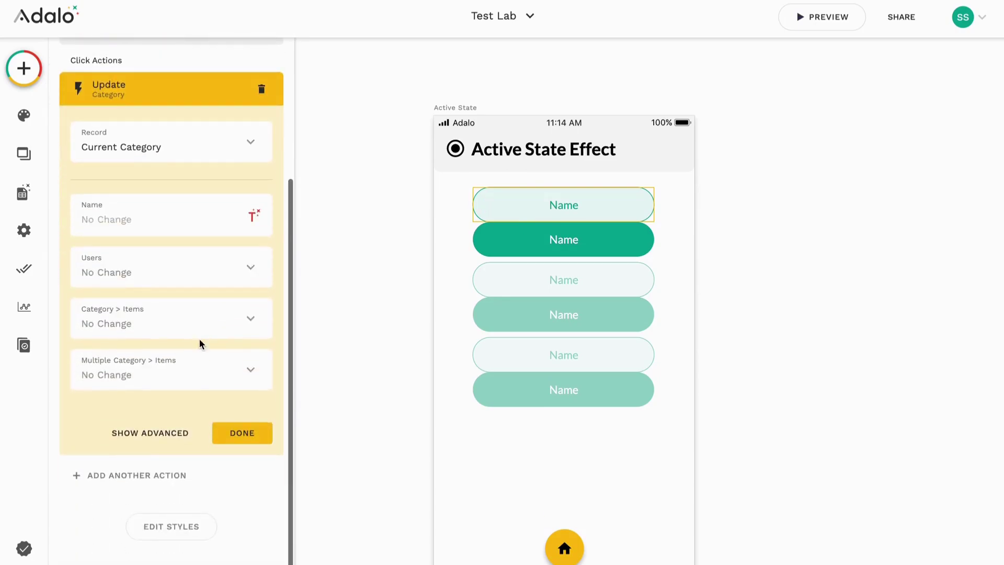
left_click(166, 276)
mouse_move(212, 312)
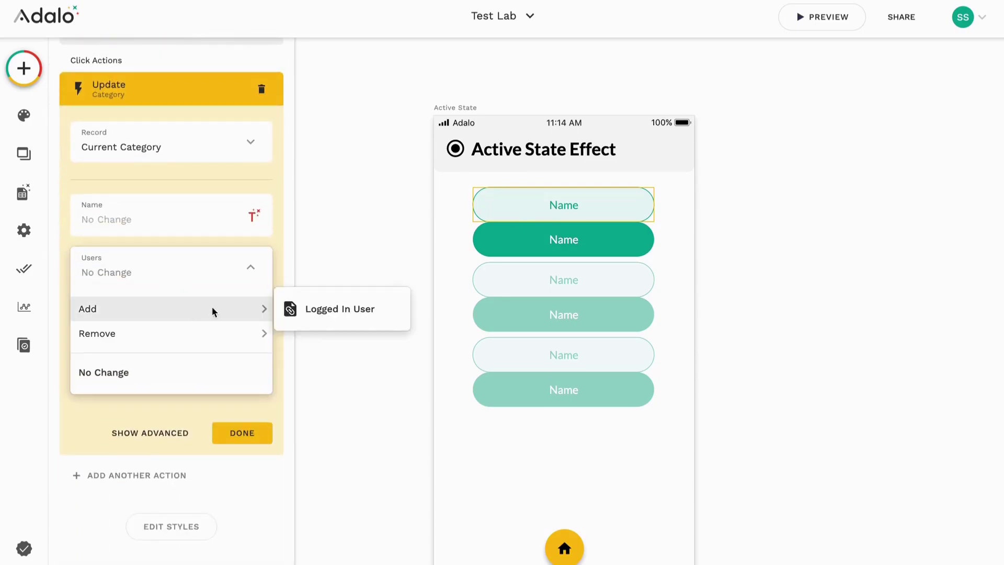
left_click(303, 320)
left_click(239, 433)
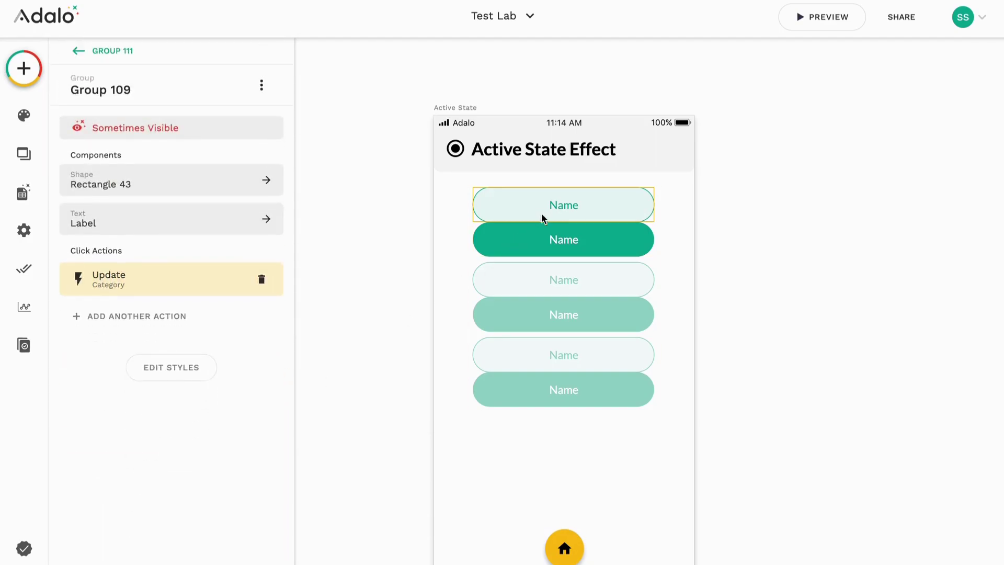
- Add a click action to the solid button group that updates the Current Category by removing the Logged In User from Users
left_click(527, 245)
left_click(174, 323)
mouse_move(173, 96)
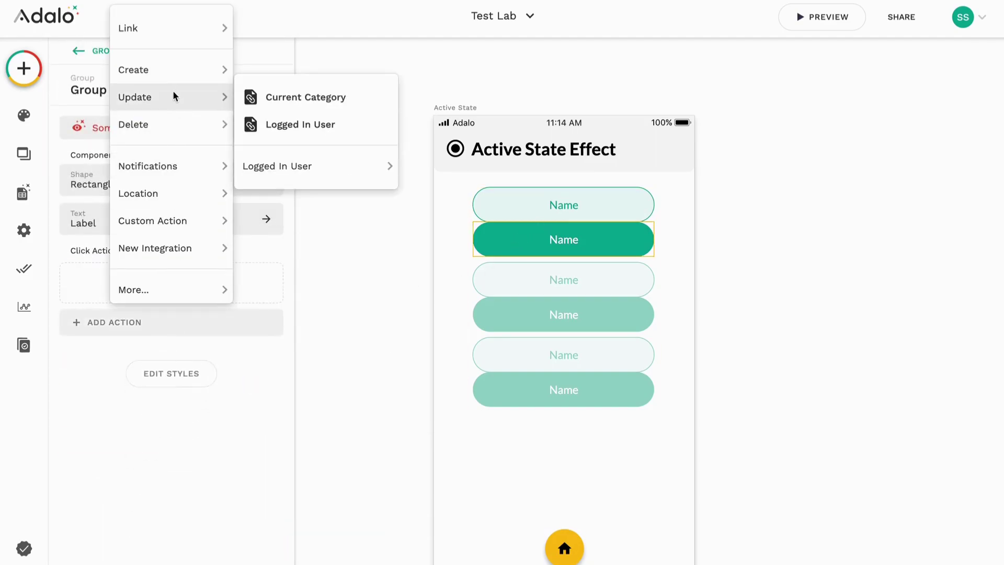
left_click(285, 100)
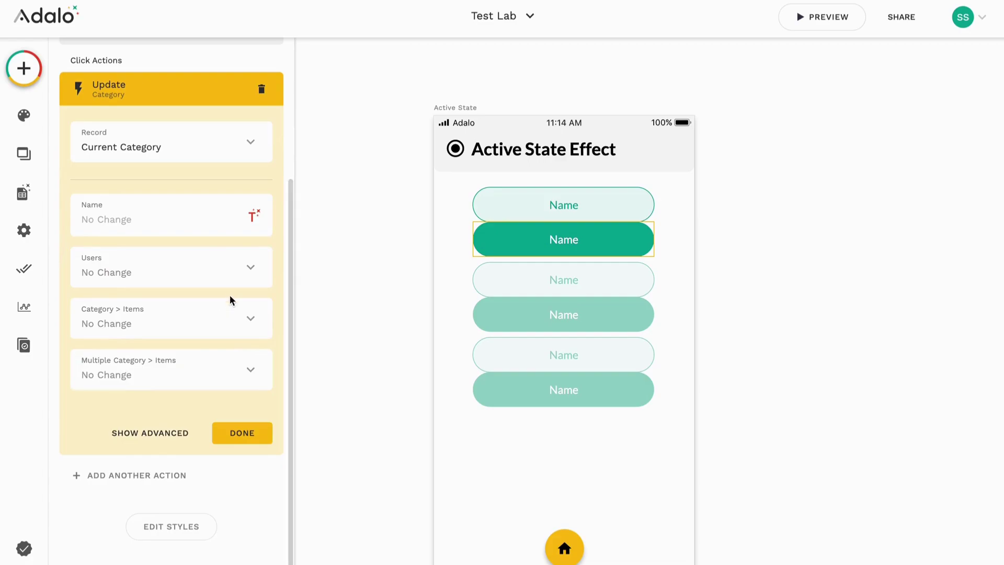
left_click(231, 268)
mouse_move(220, 307)
mouse_move(211, 337)
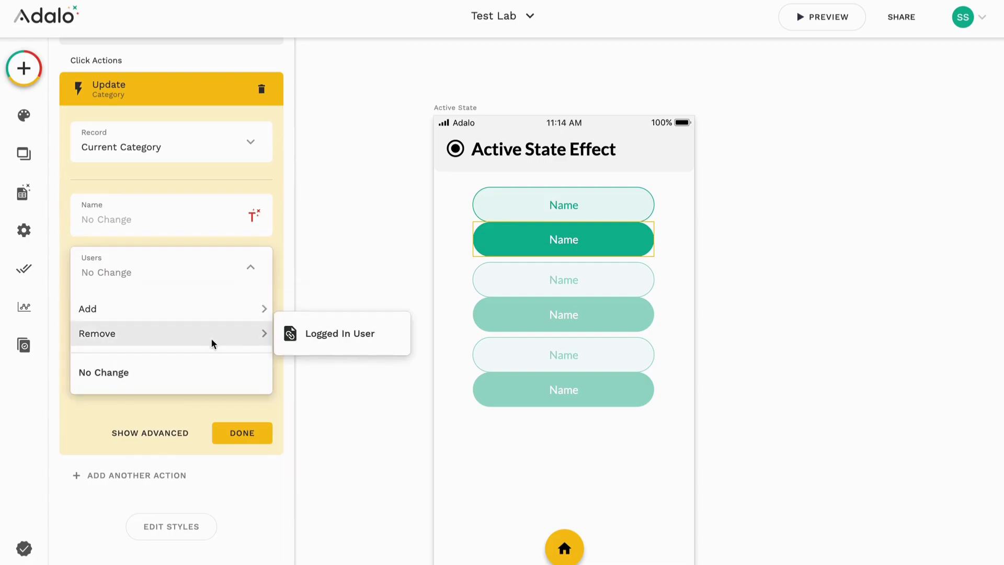
left_click(297, 338)
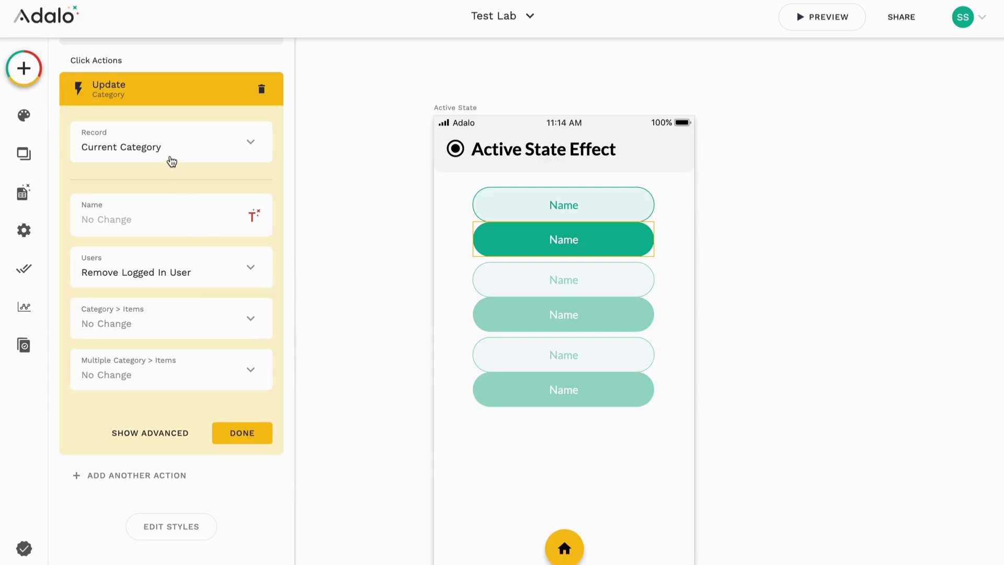
left_click(182, 273)
mouse_move(193, 323)
left_click(338, 333)
left_click(240, 434)
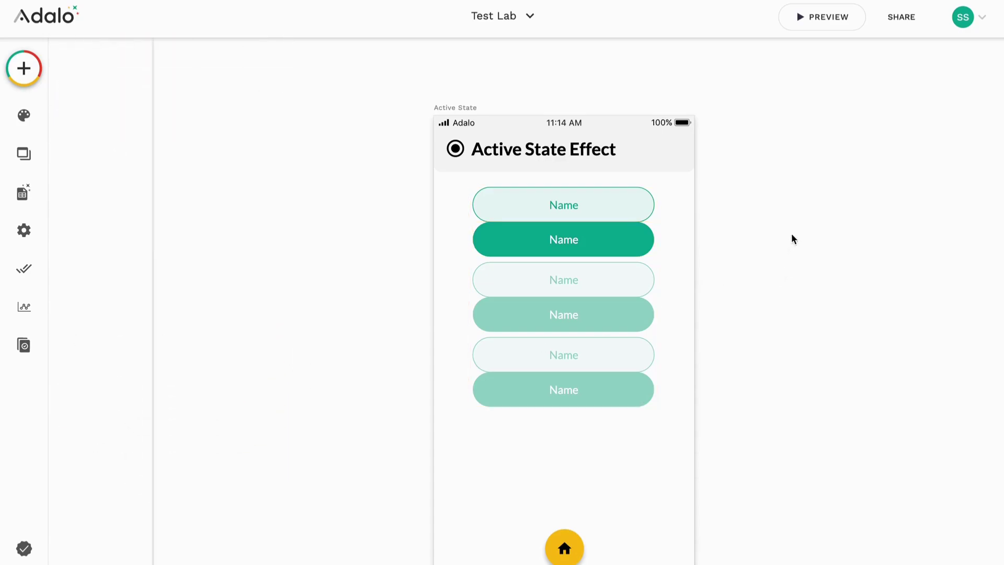
- Preview the app's Active State screen and test the light buttons by selecting the Motorola, Samsung and test categories
left_click(804, 24)
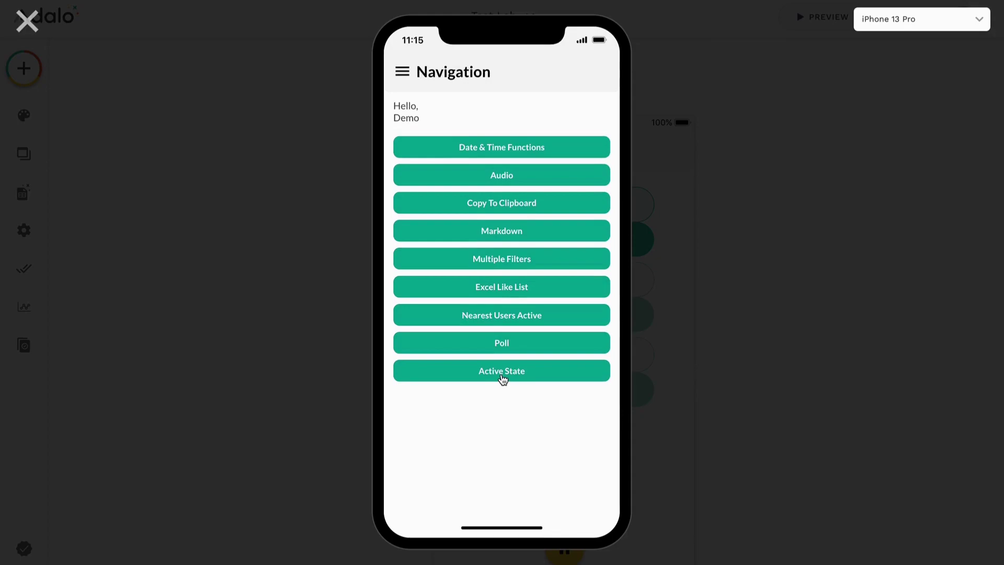
left_click(502, 375)
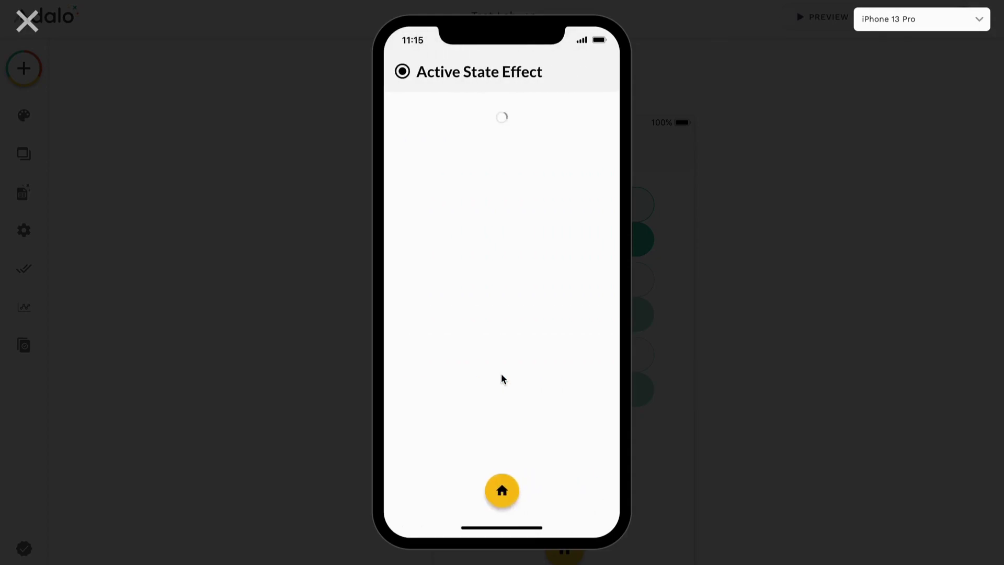
left_click(498, 226)
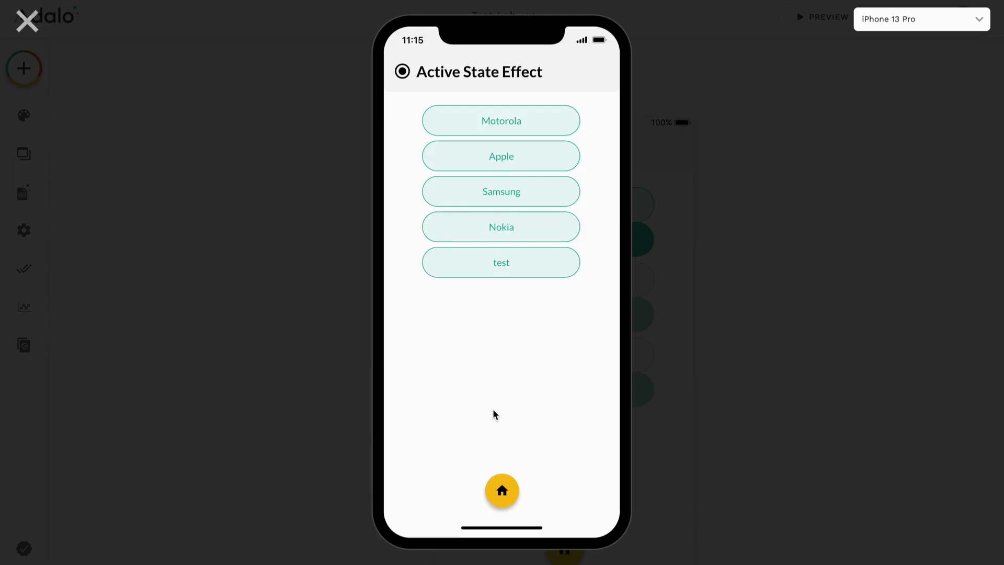
left_click(545, 121)
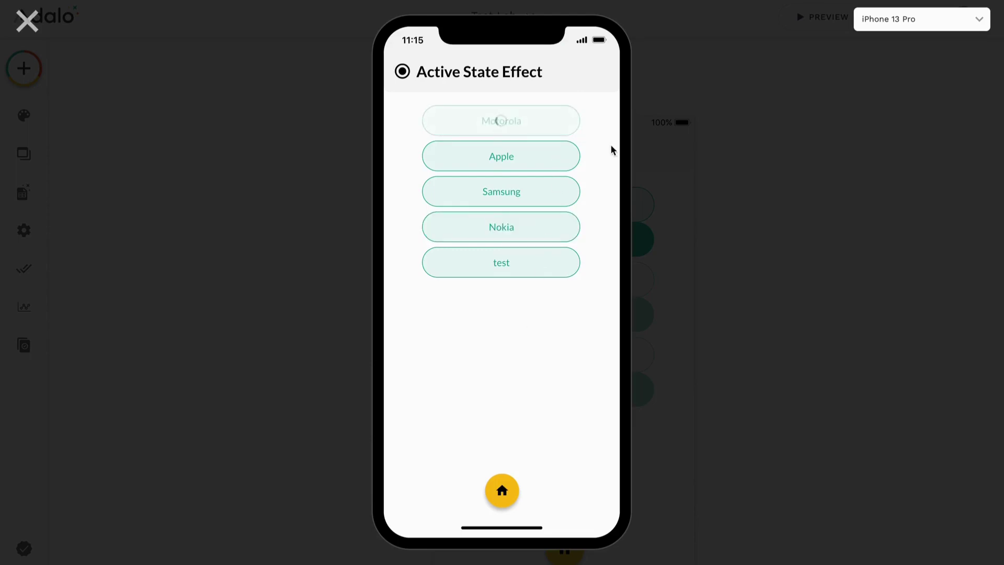
left_click(541, 196)
left_click(554, 270)
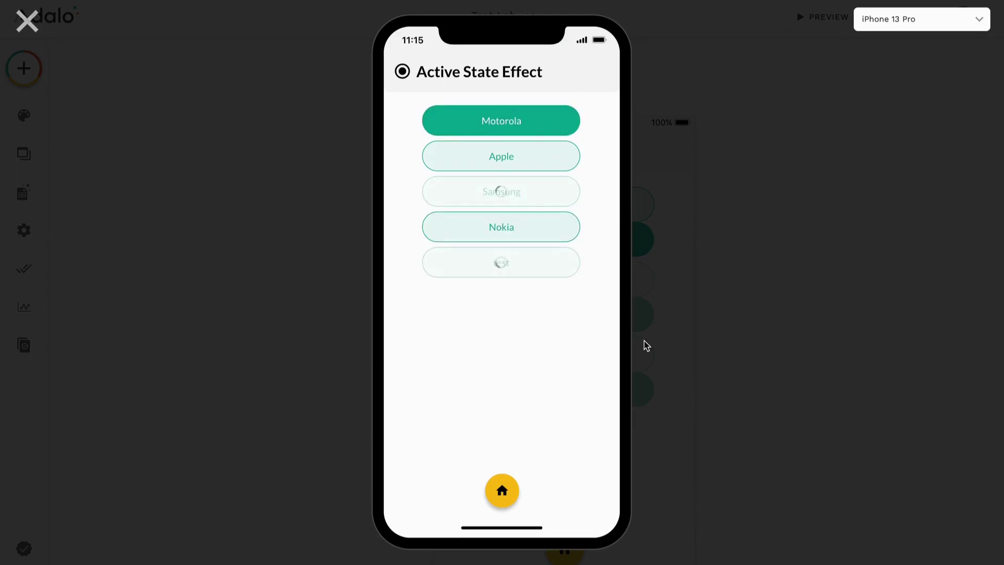